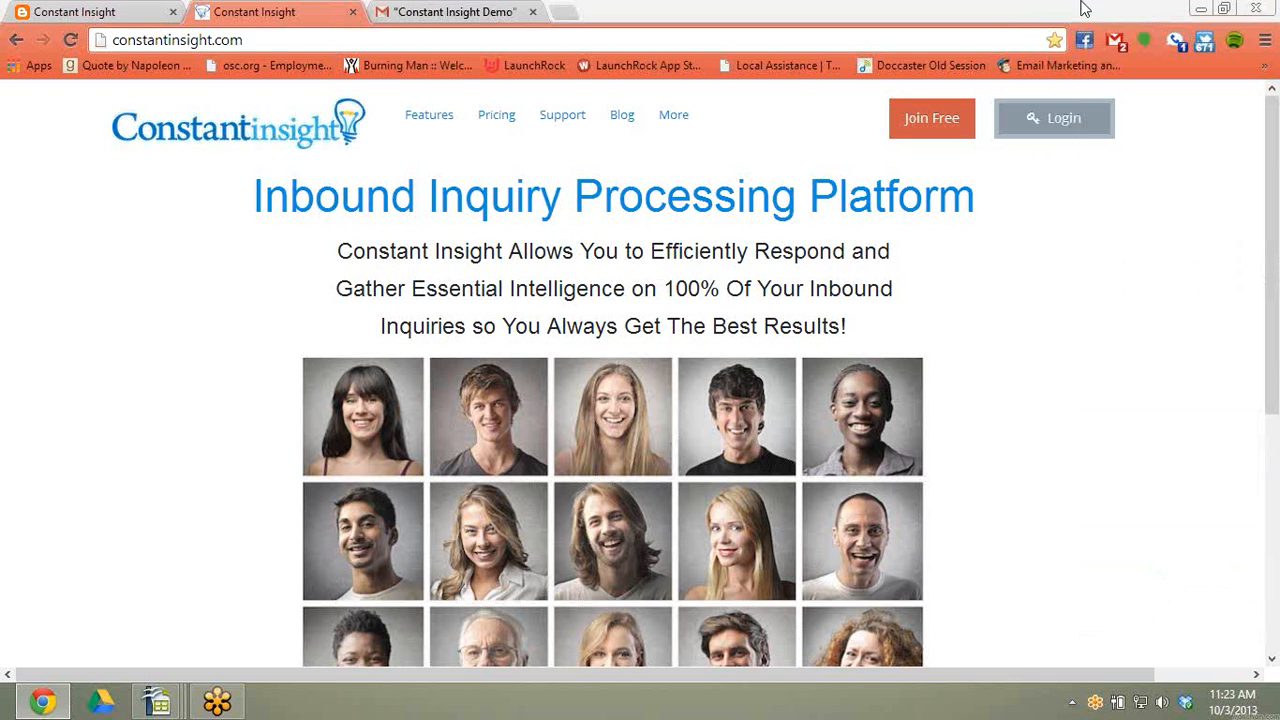
Step: Log in to the Constant Insight admin portal with the support account's email and password
left_click(1053, 120)
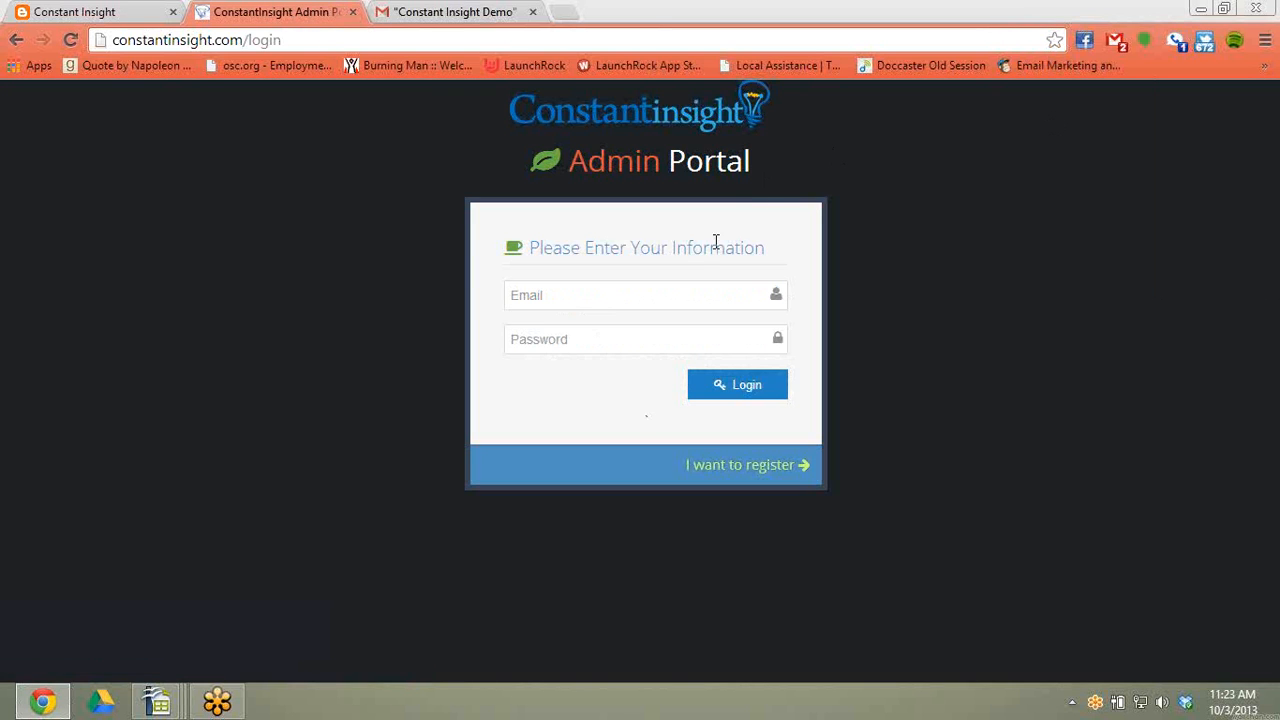
left_click(670, 287)
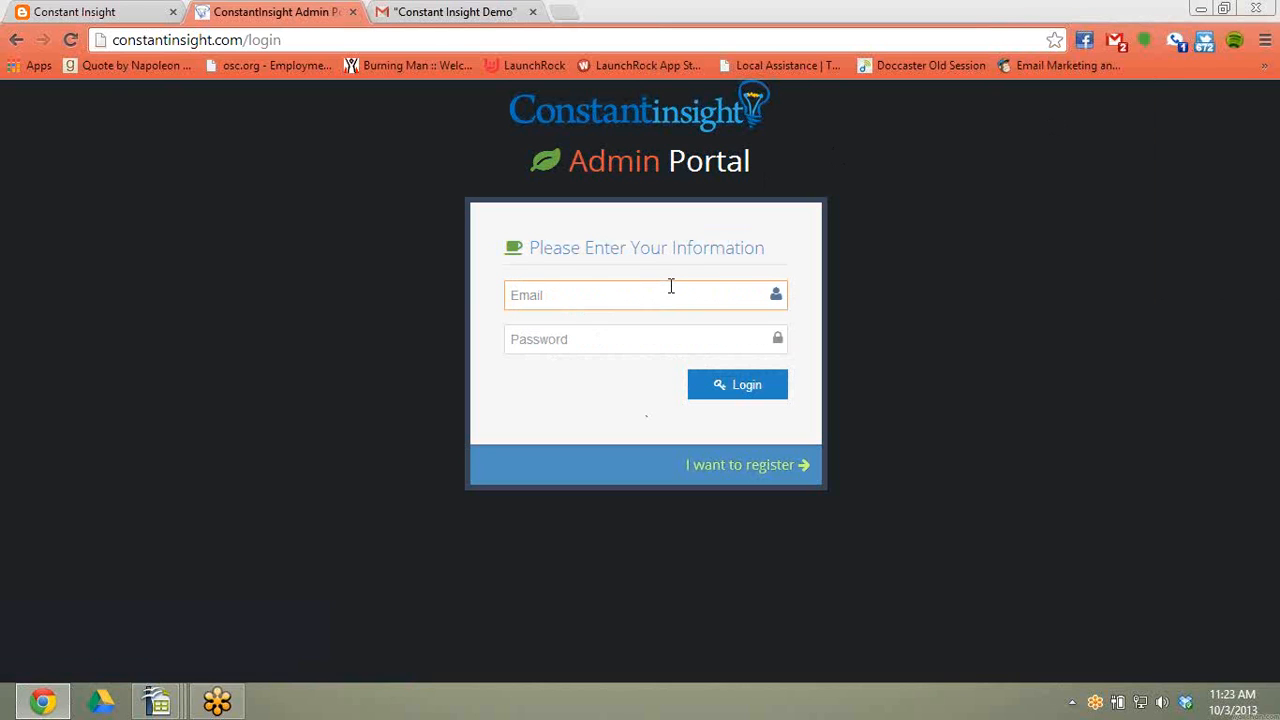
type("sup")
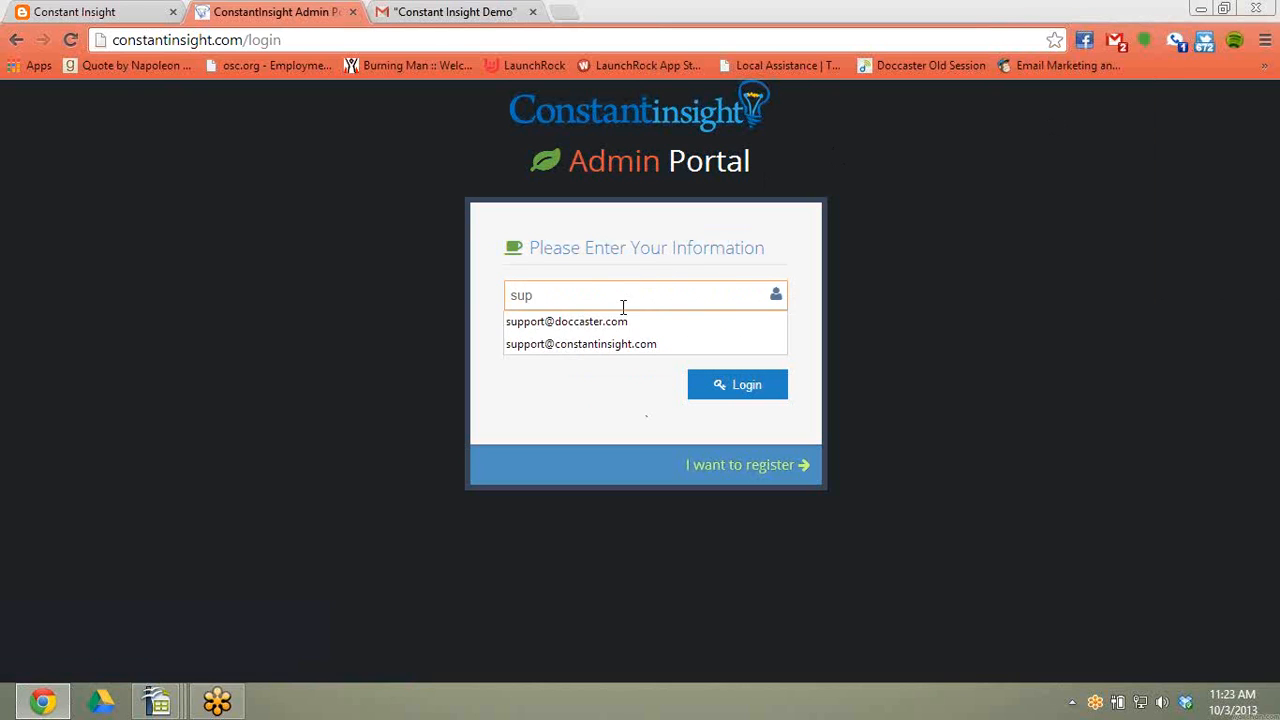
left_click(614, 322)
left_click(601, 343)
type("•••")
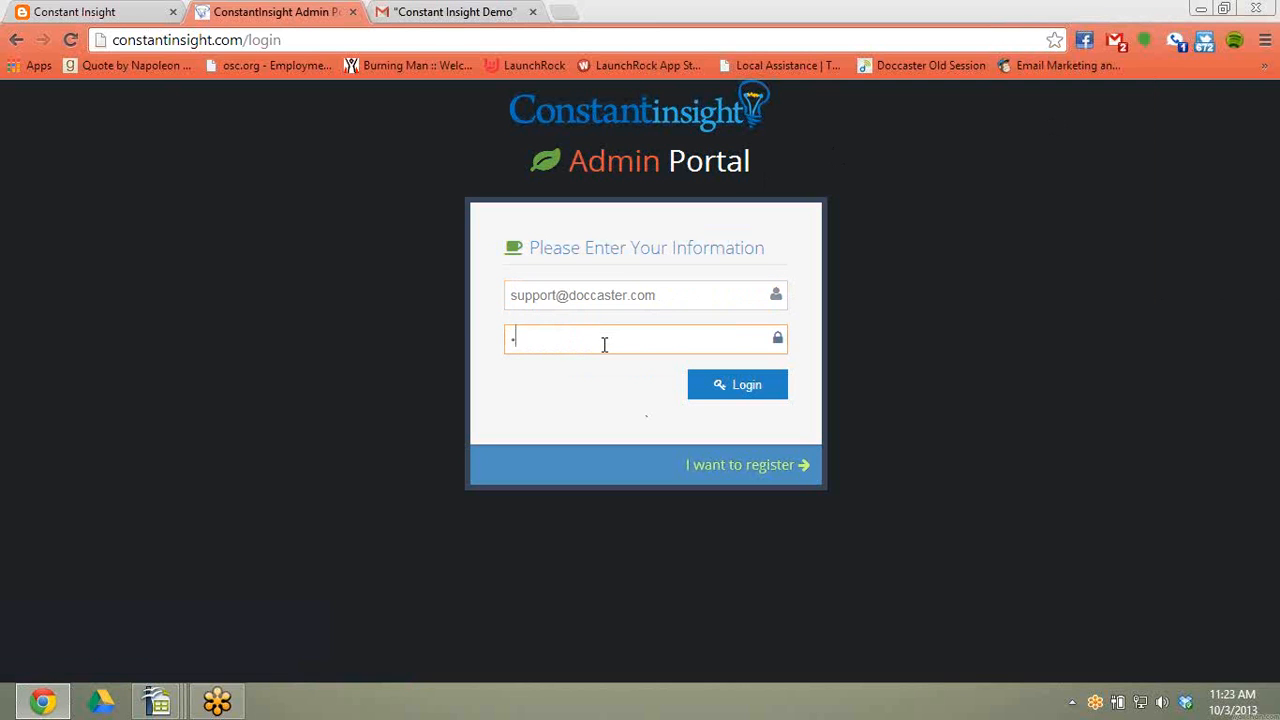
type("••••••")
left_click(716, 387)
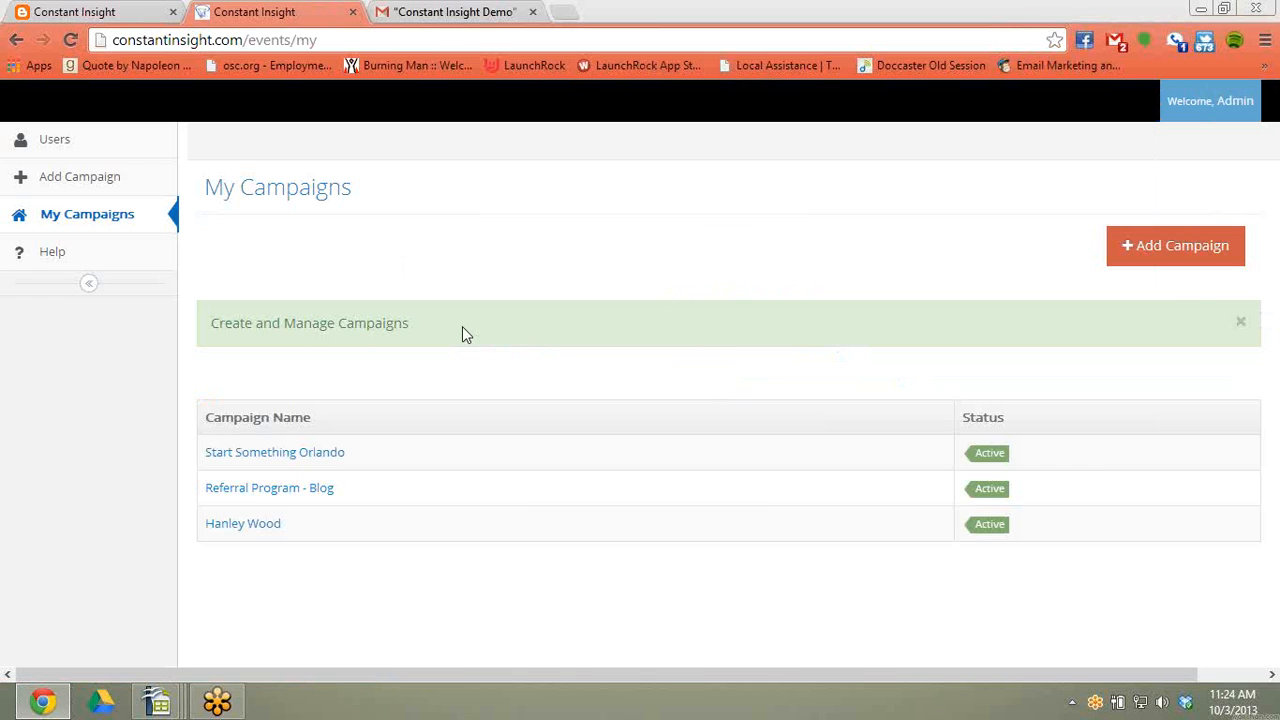
Step: View the user list and the new-user form's email and role fields, returning to the list without adding anyone
left_click(91, 149)
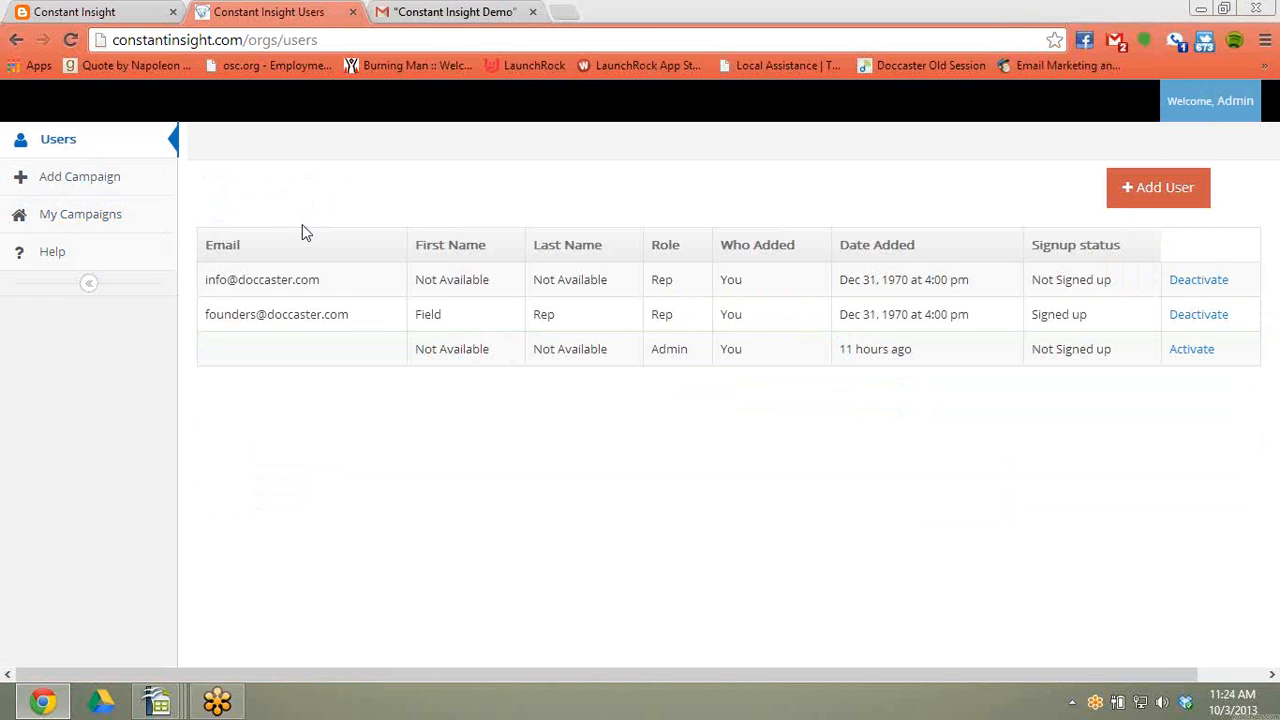
left_click(1172, 190)
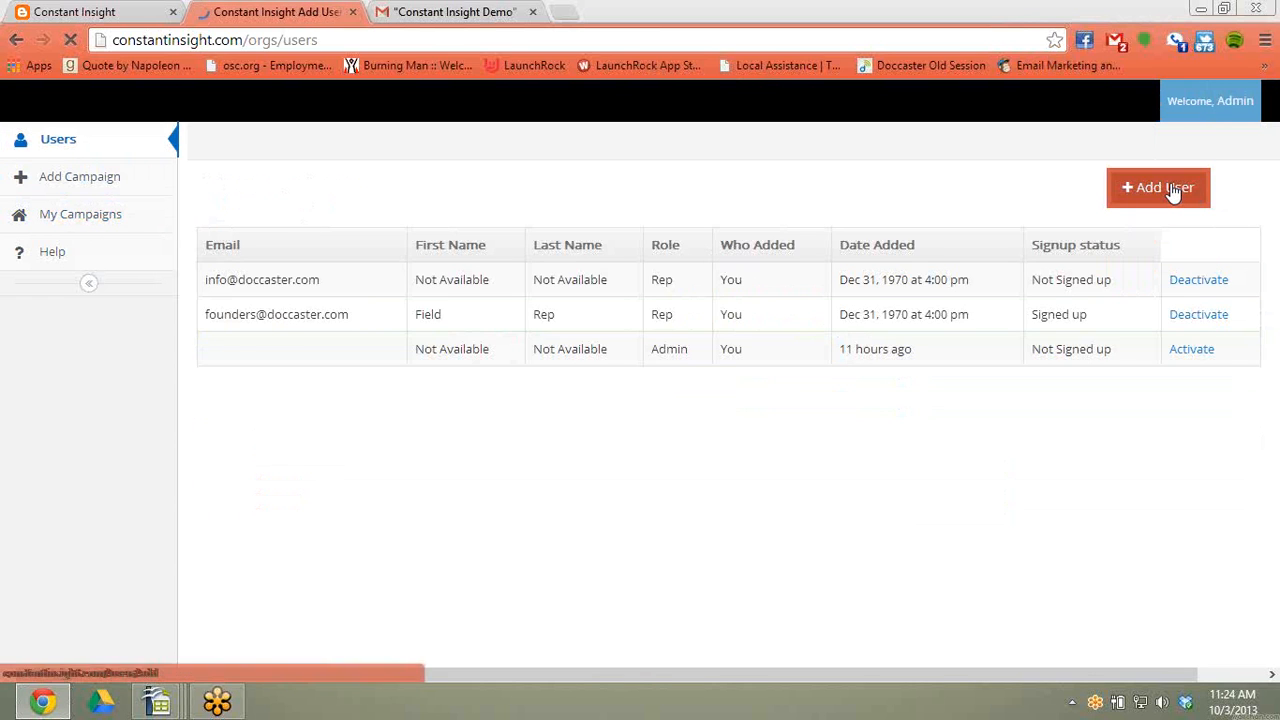
left_click(411, 320)
type("hi")
key("BackSpace")
key("BackSpace")
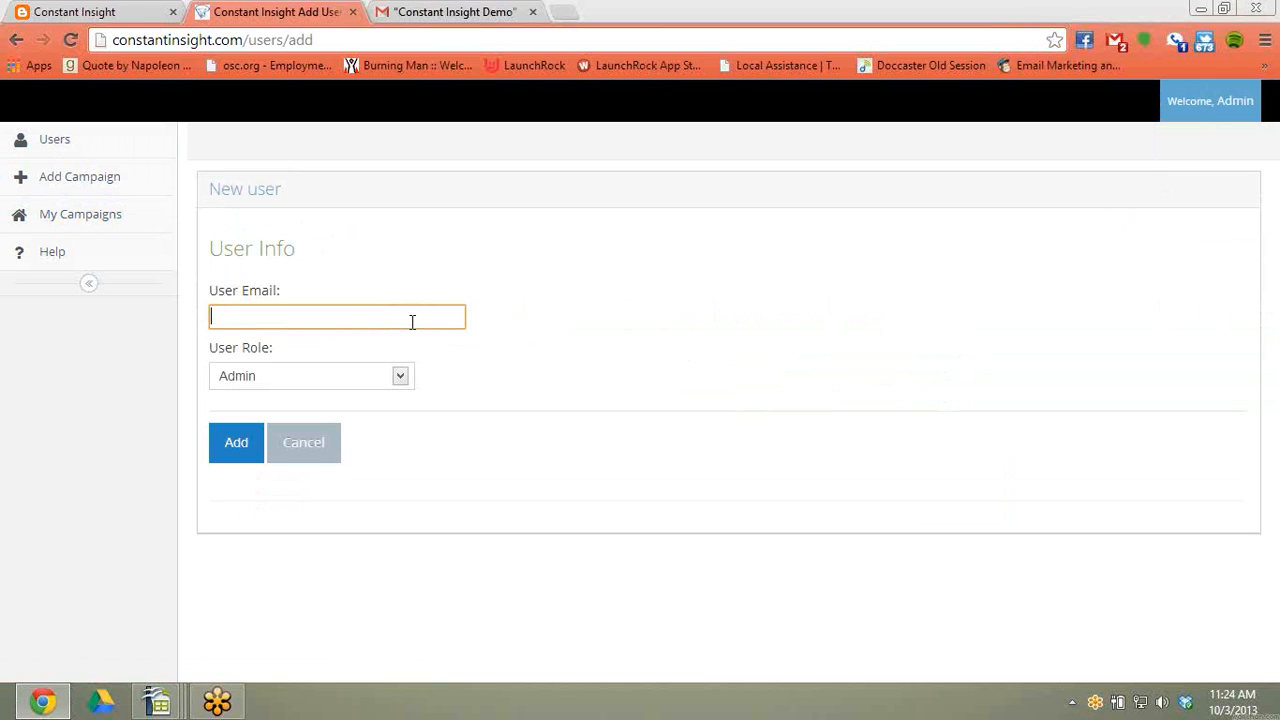
left_click(403, 379)
left_click(407, 383)
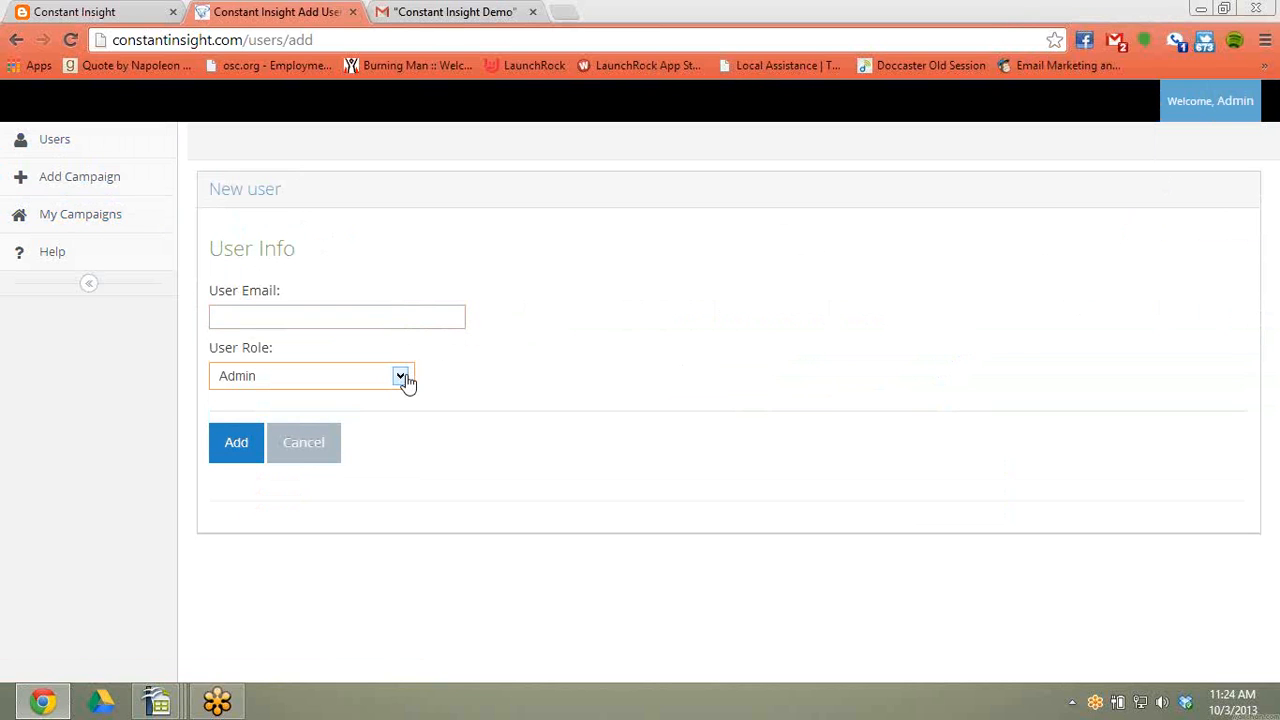
left_click(63, 148)
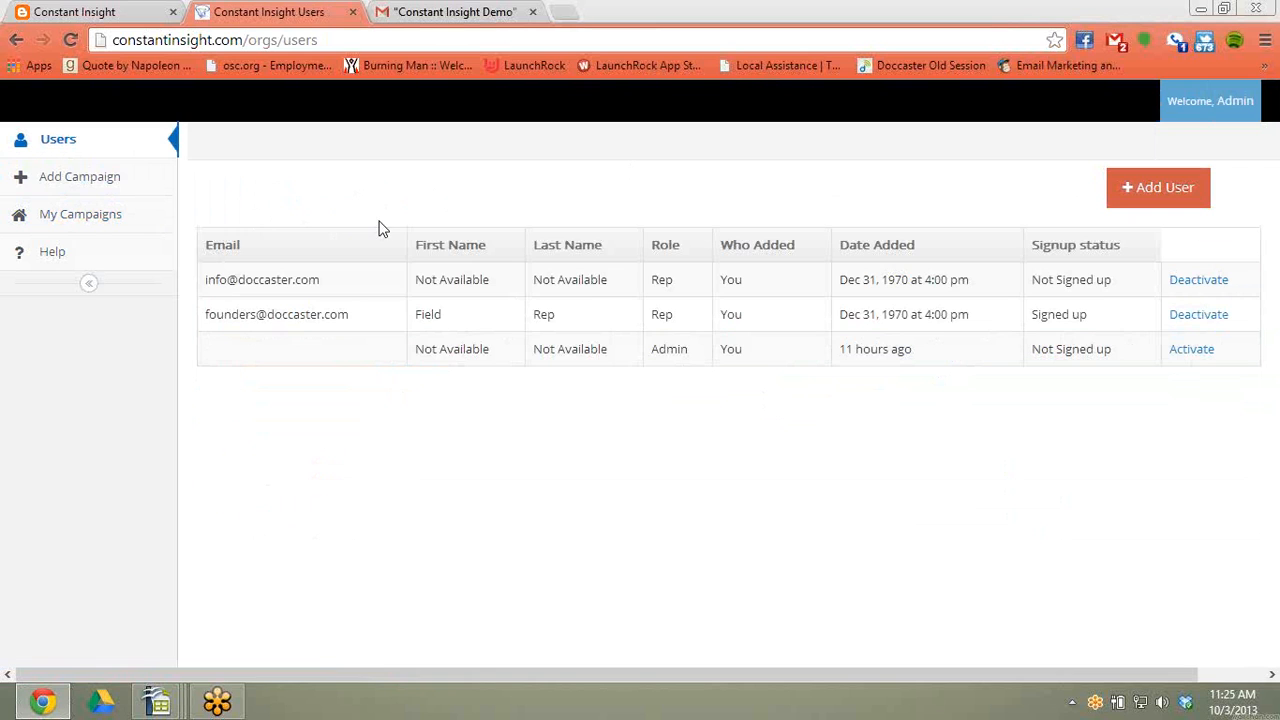
Step: View the new-campaign form's name and description fields, and return to the campaign list without creating one
left_click(73, 186)
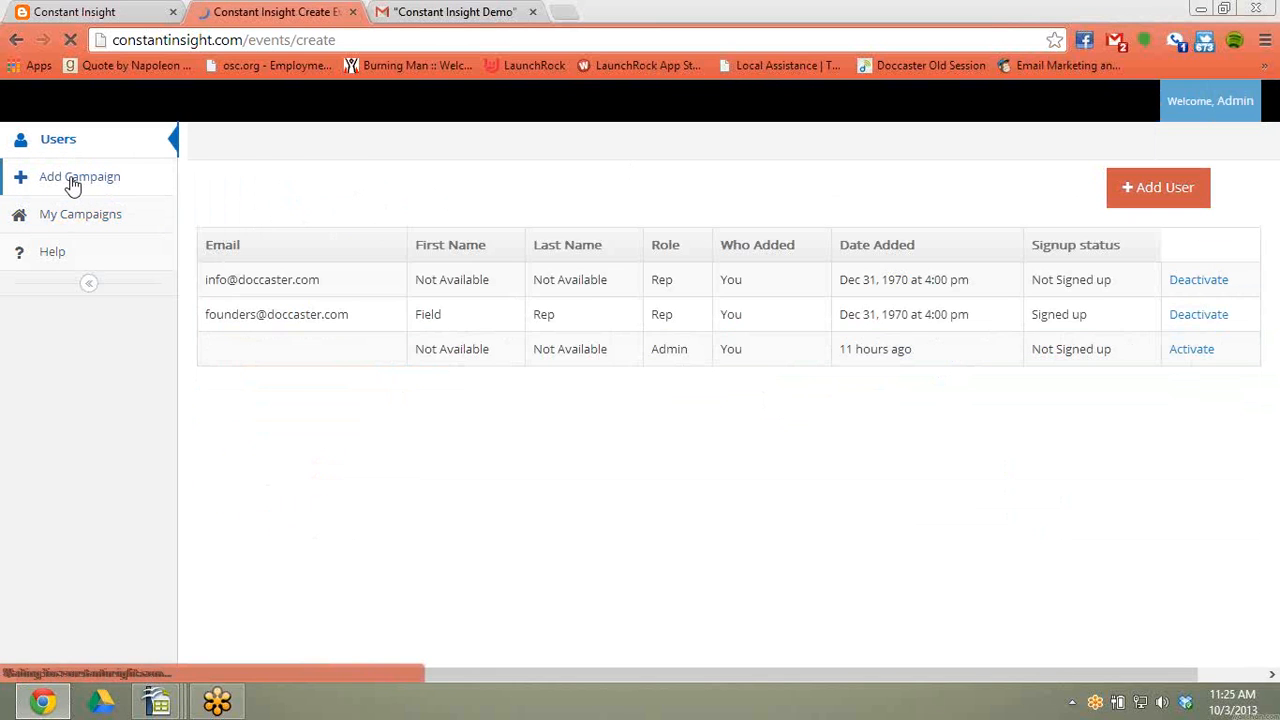
left_click(251, 251)
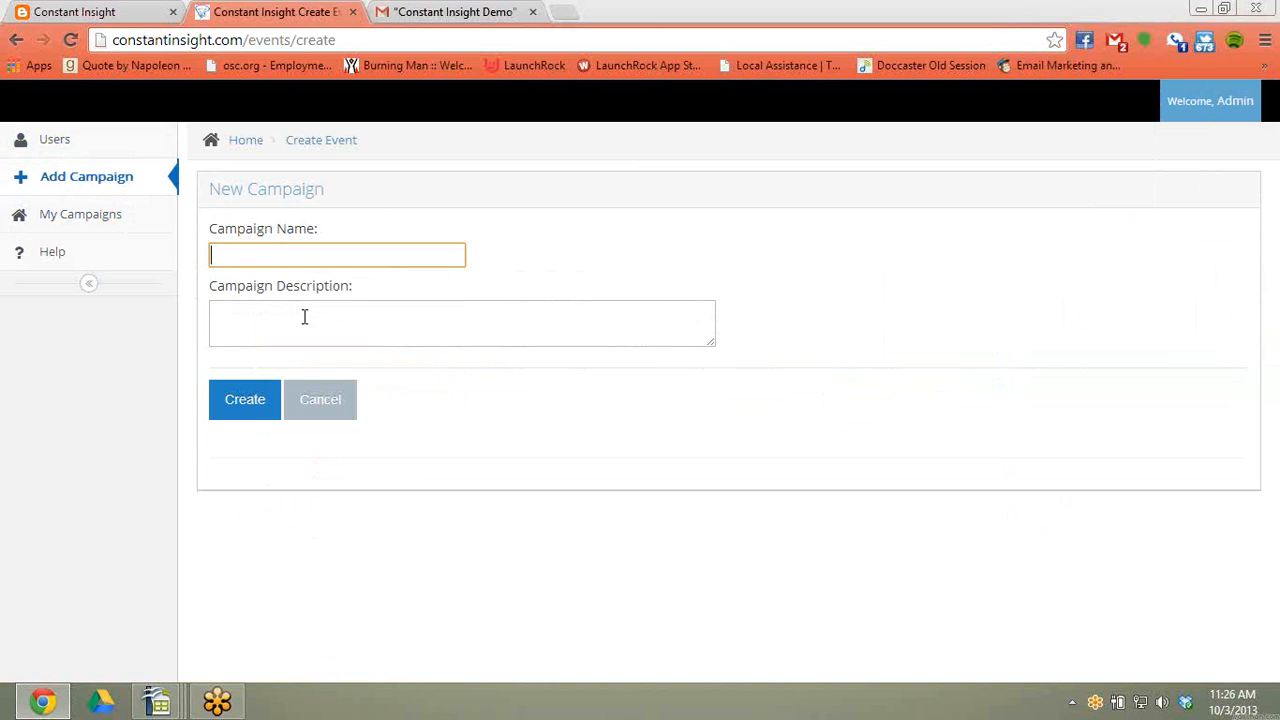
left_click(100, 222)
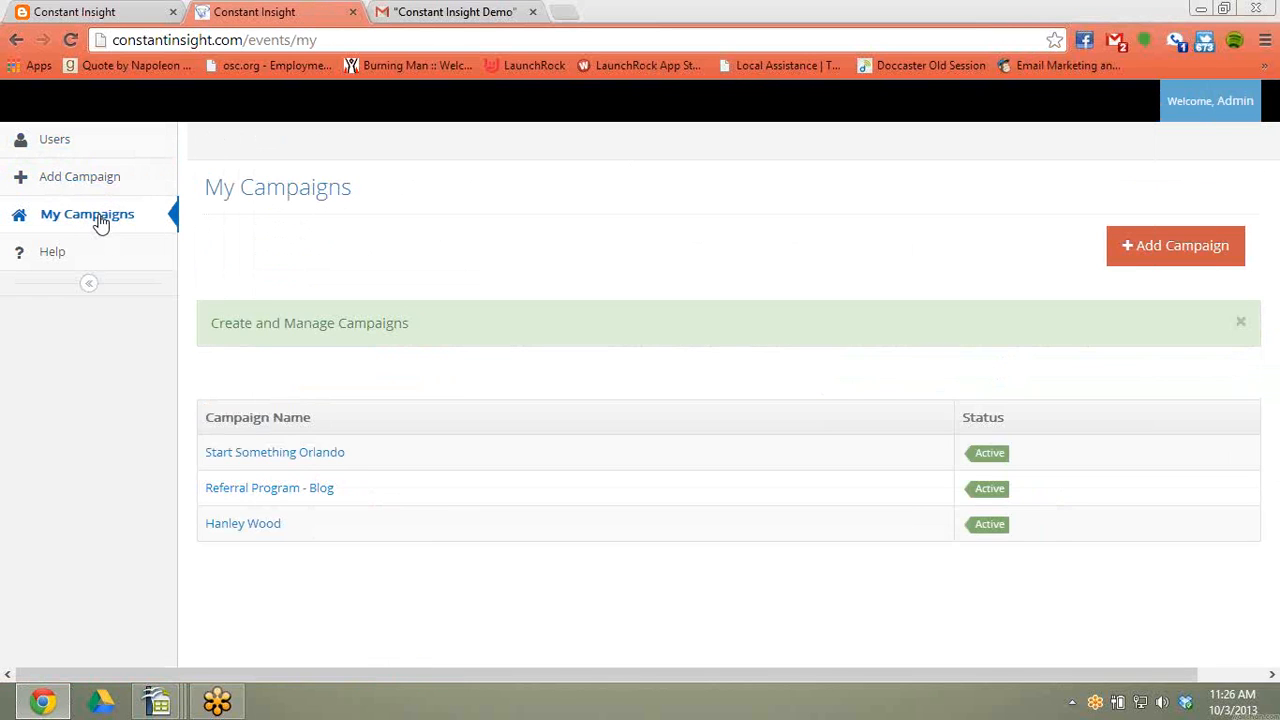
Step: Upload constantinsight.png as the image in the email setup of the Start Something Orlando campaign
left_click(338, 455)
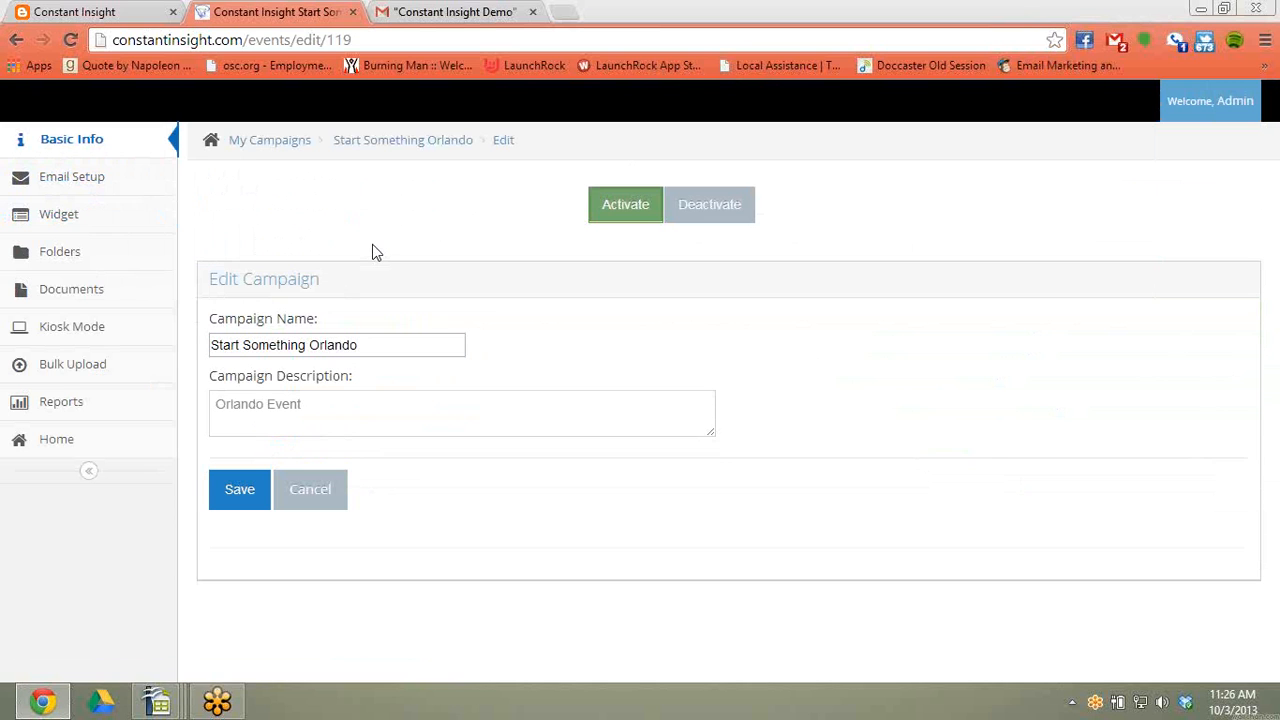
left_click(78, 189)
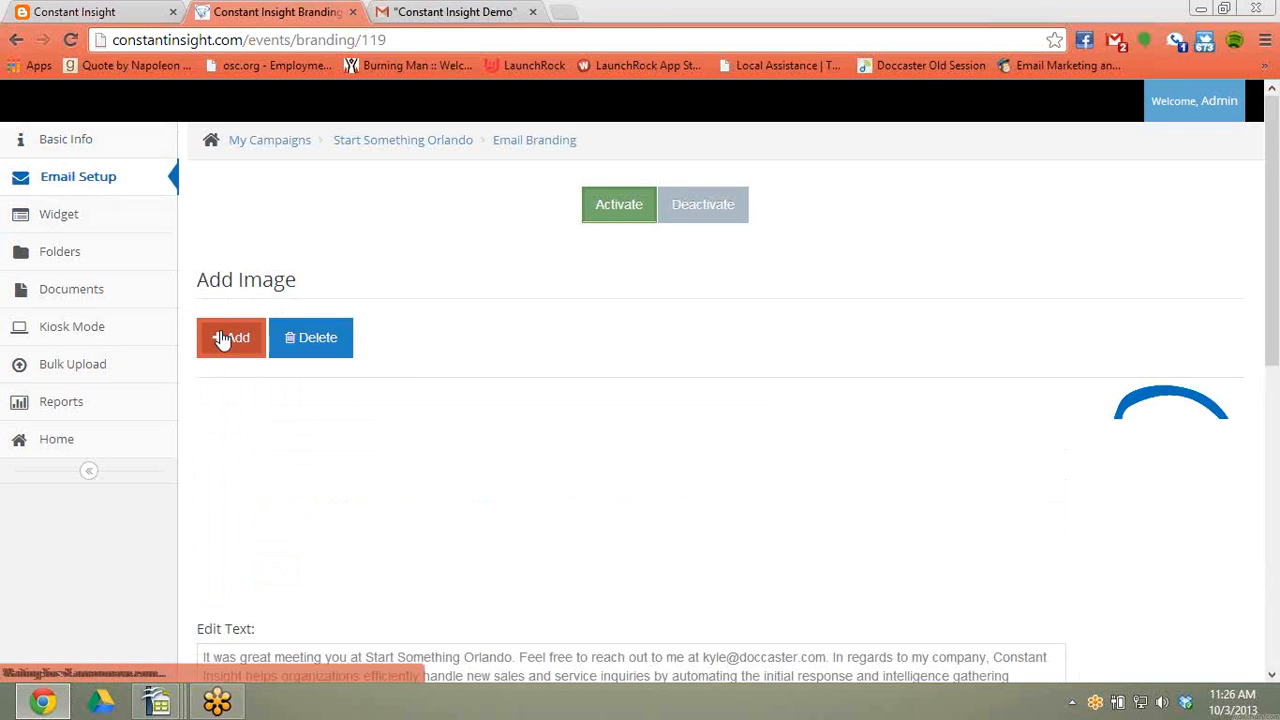
left_click(222, 338)
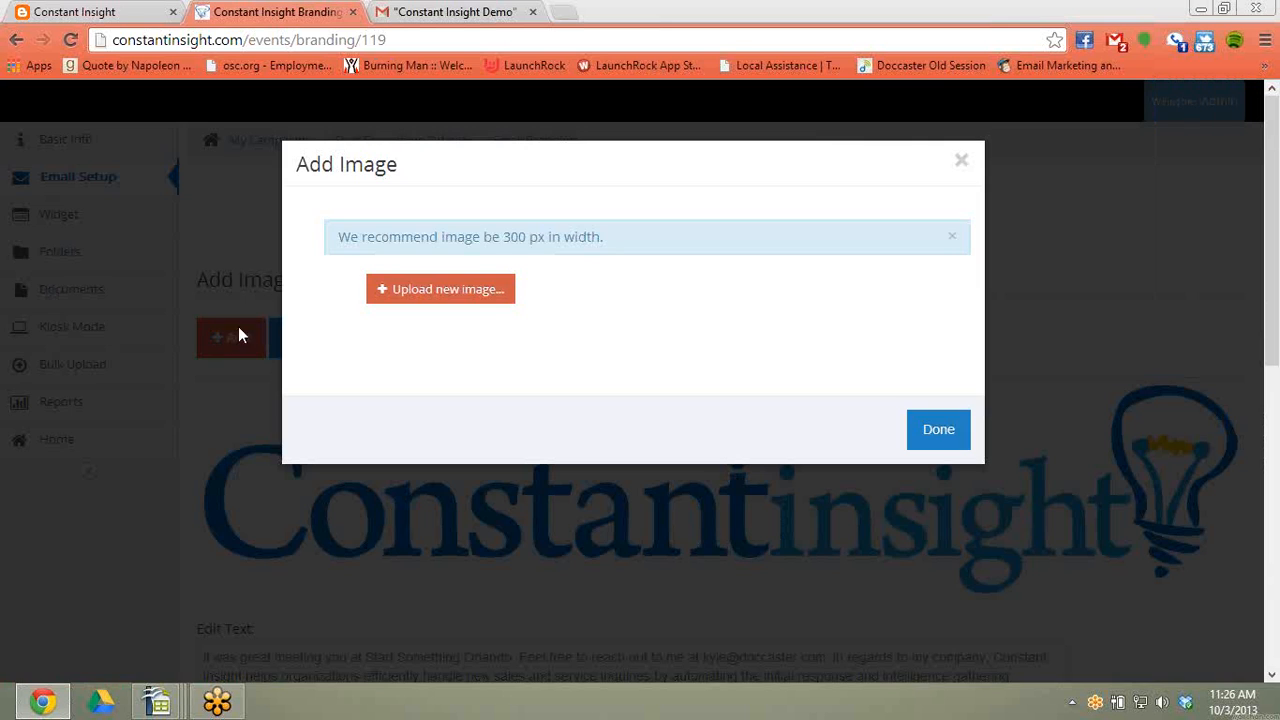
left_click(465, 289)
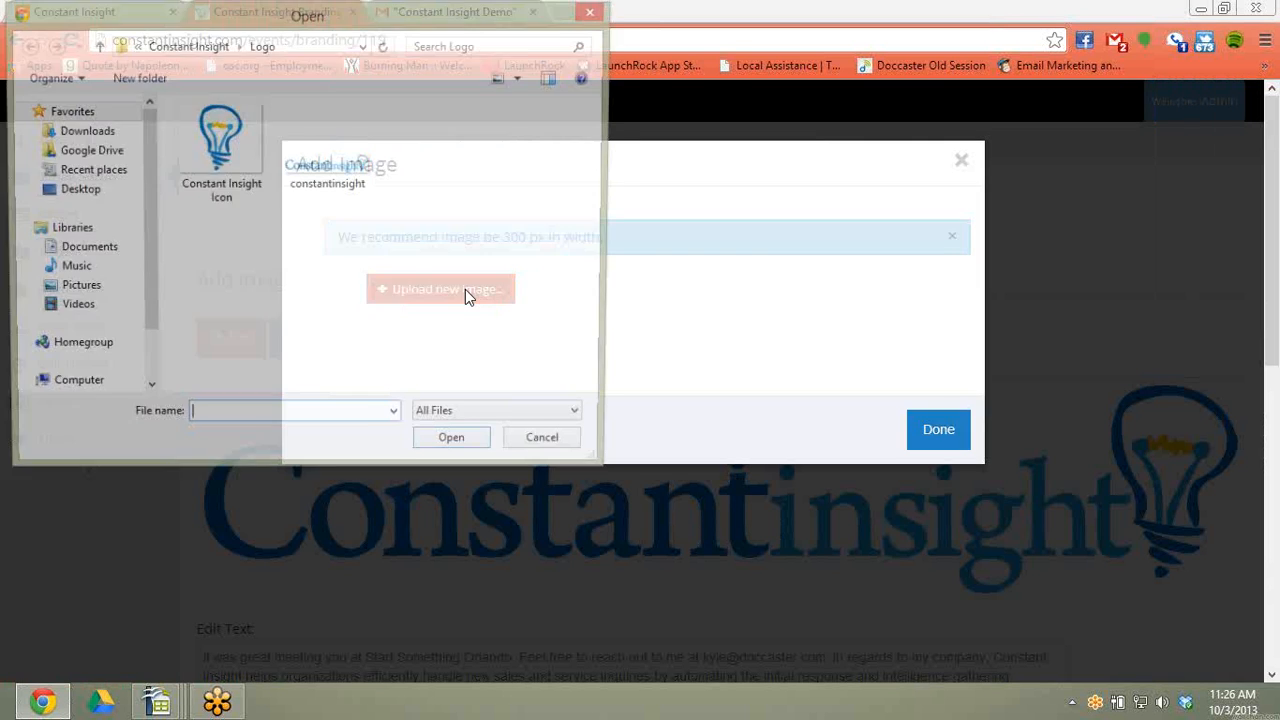
double_click(360, 190)
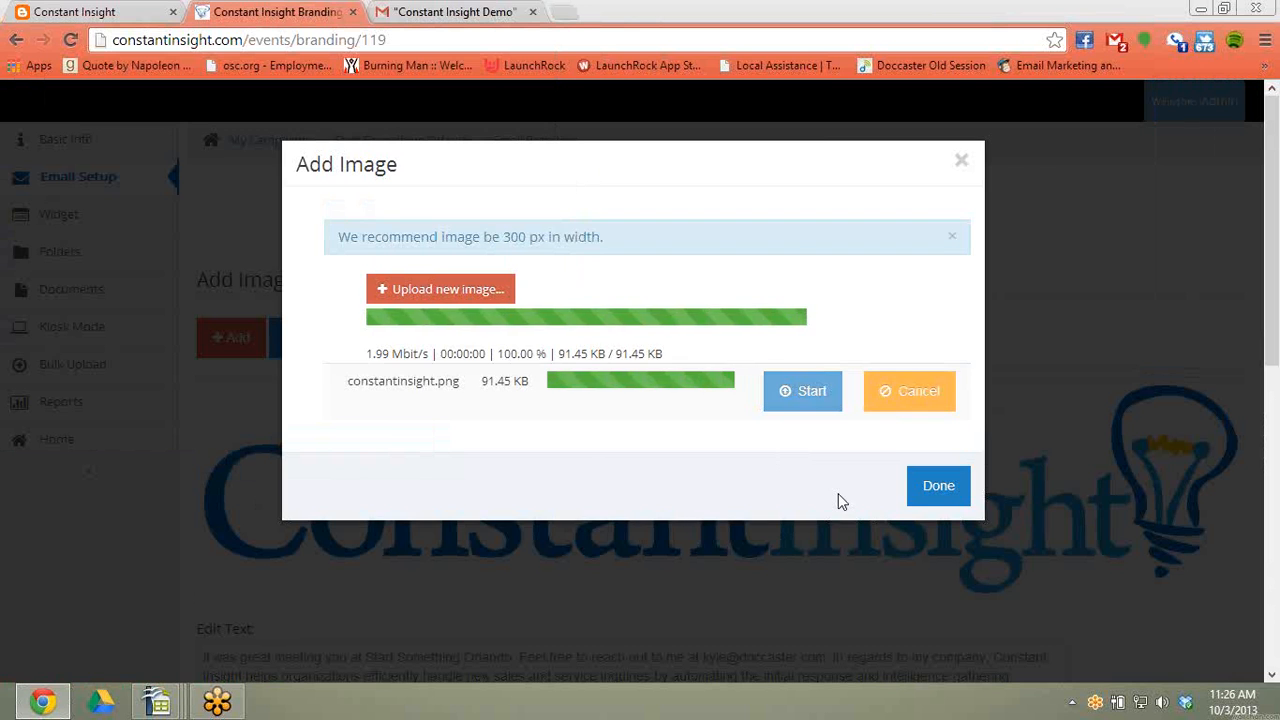
left_click(918, 470)
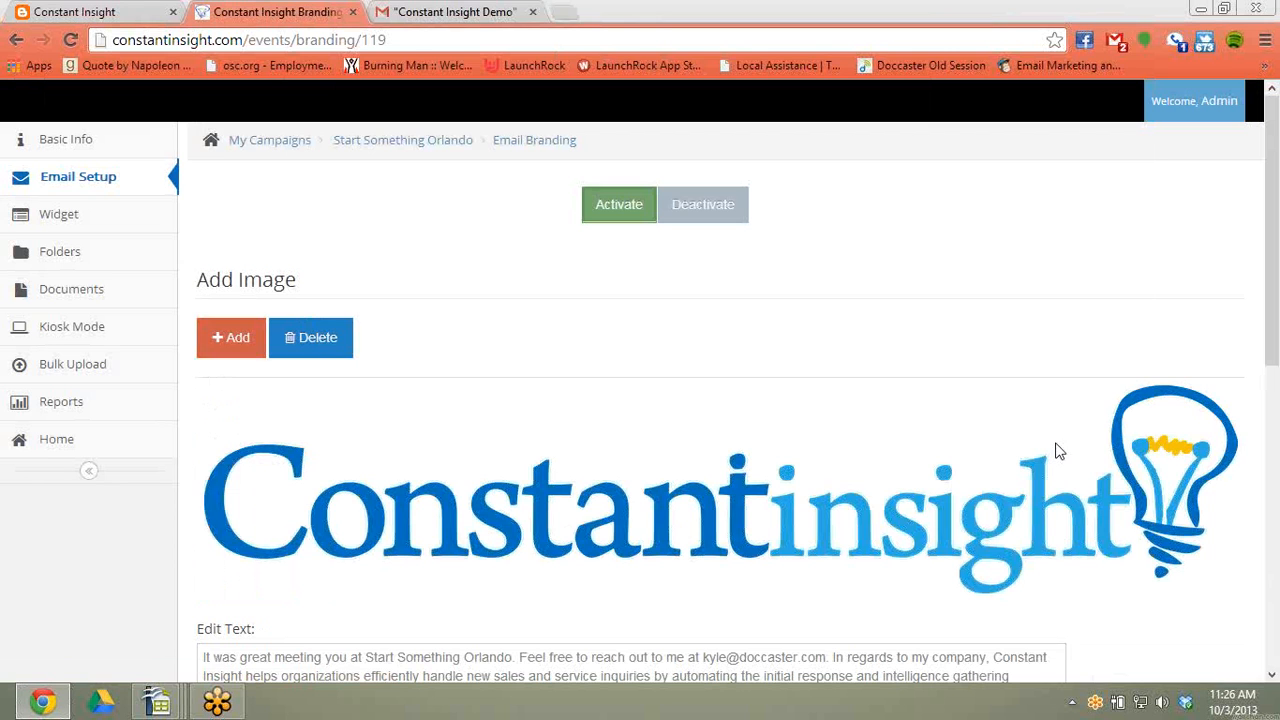
Step: Examine the campaign email's message text and its preview, including the logo and body layout
scroll(1006, 465, "down", 2)
left_click(1006, 465)
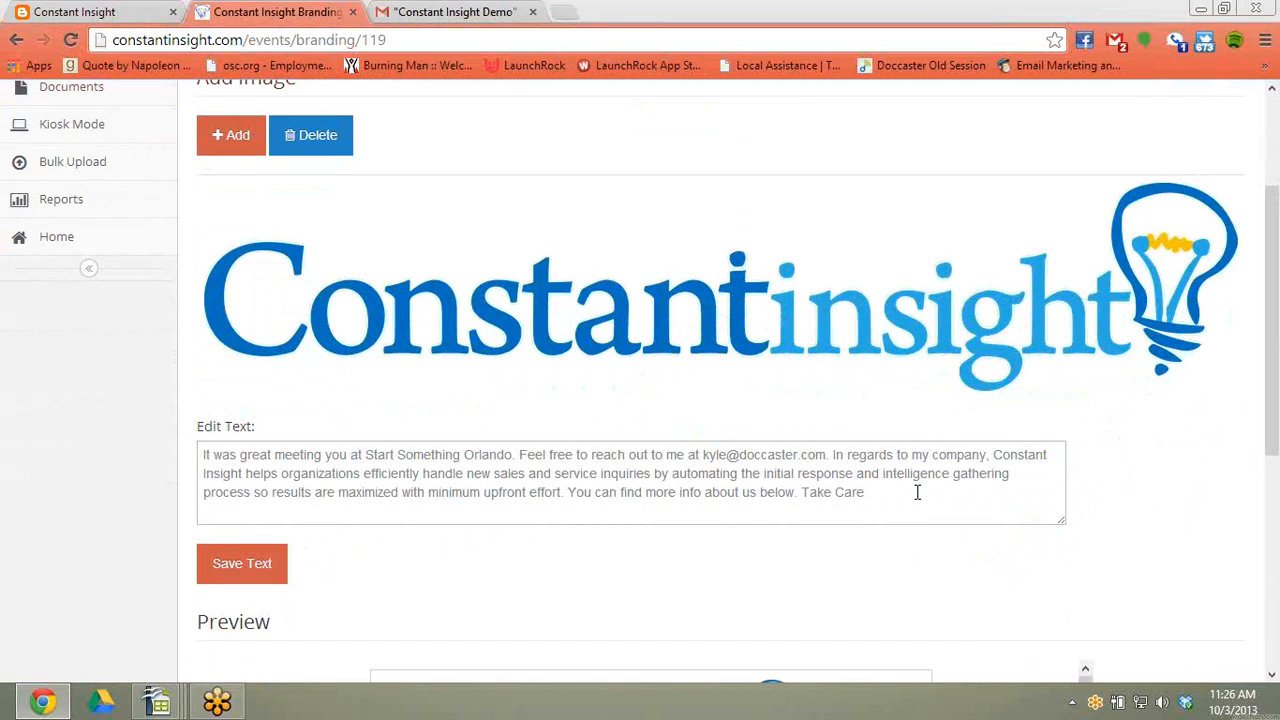
left_click(916, 492)
key("ctrl+a")
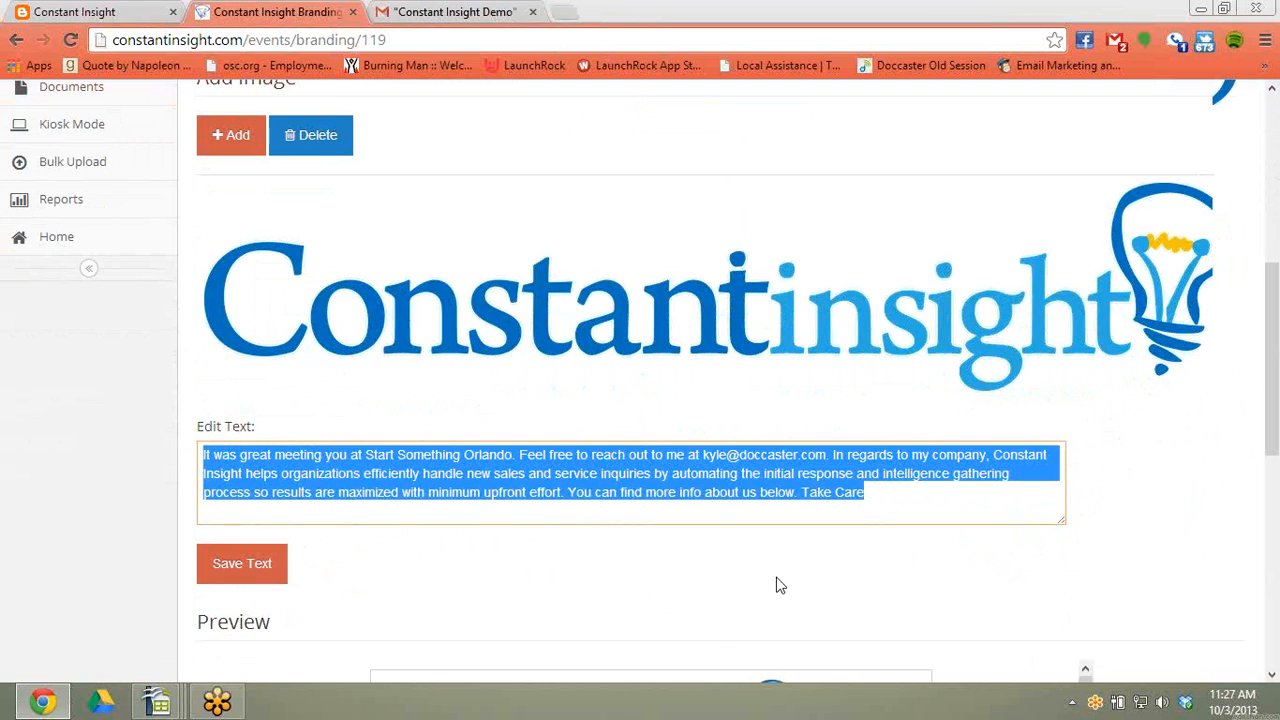
scroll(777, 586, "down", 2)
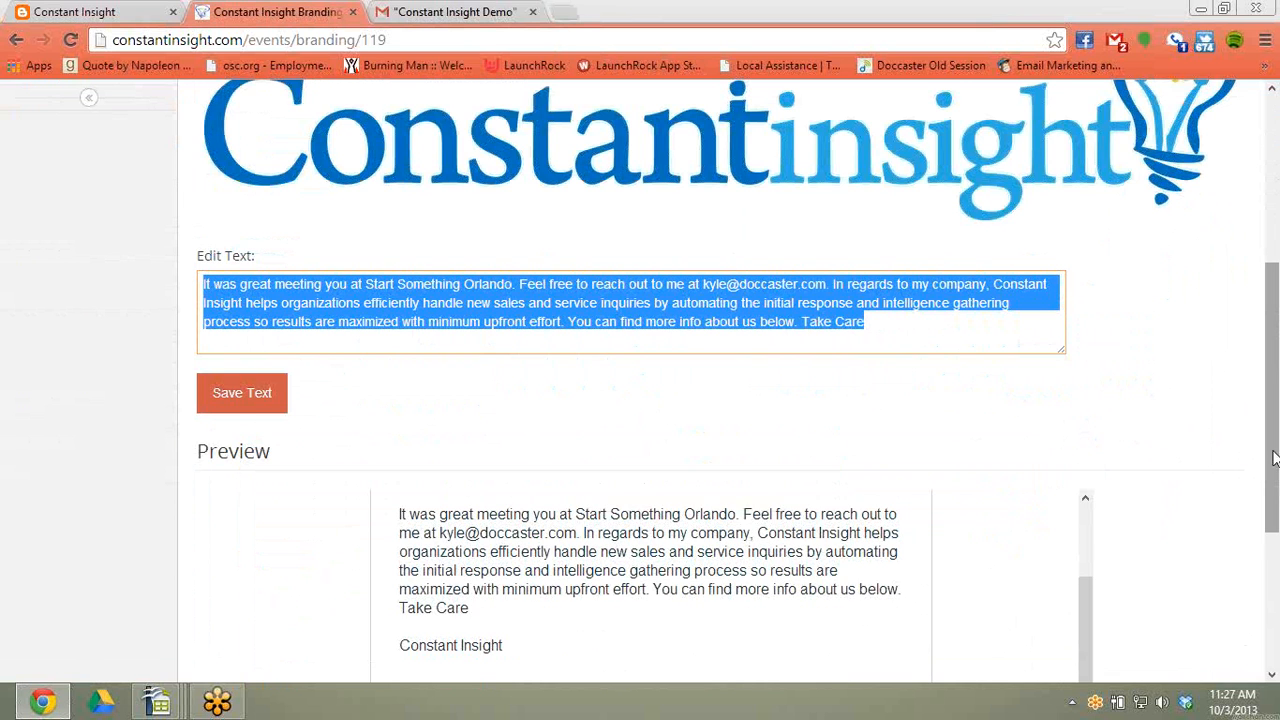
scroll(1276, 460, "down", 2)
left_click_drag(1088, 473, 1086, 401)
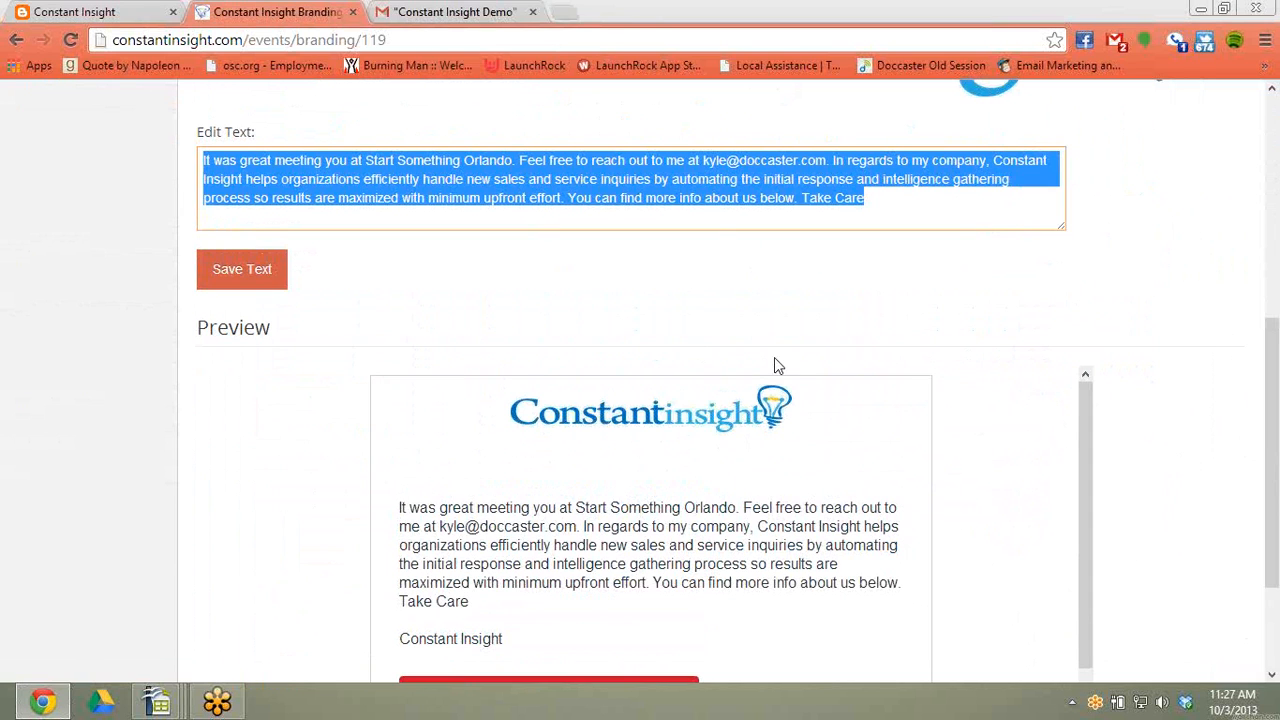
left_click_drag(1273, 405, 1276, 205)
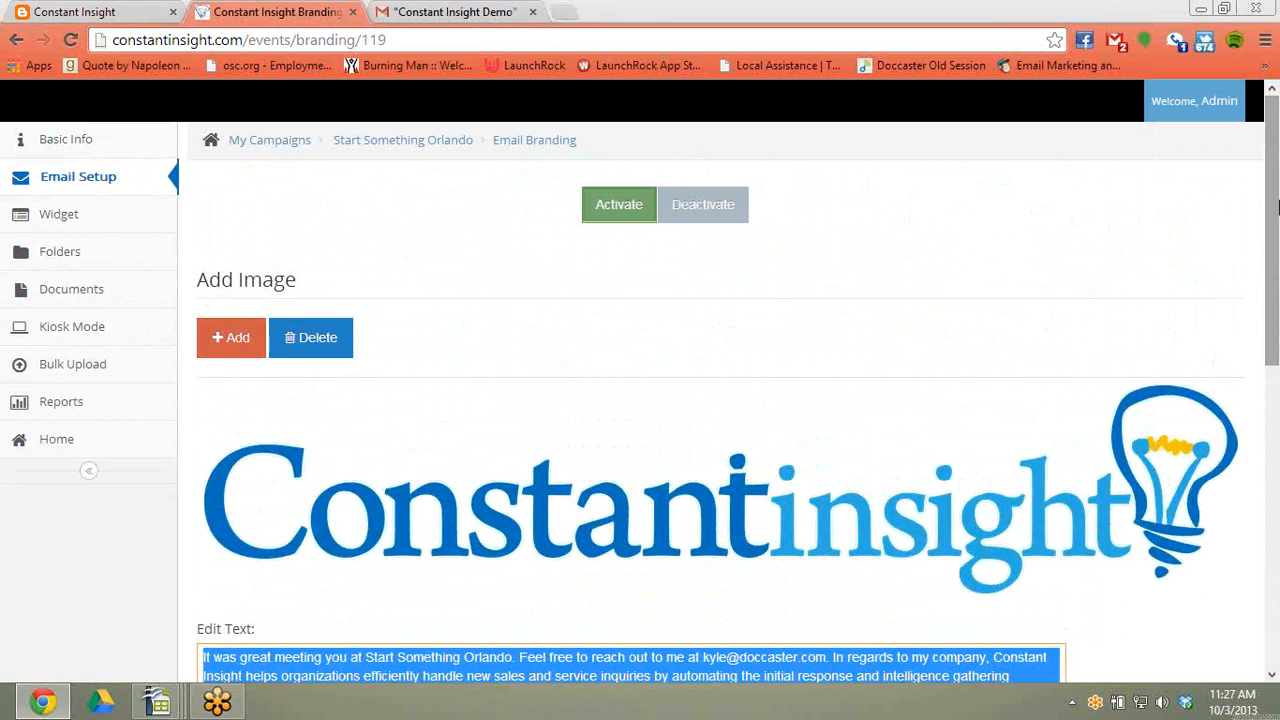
Step: Start adding a file described as "hkhk" to the campaign's documents, open the file selection, and cancel the upload
left_click(98, 302)
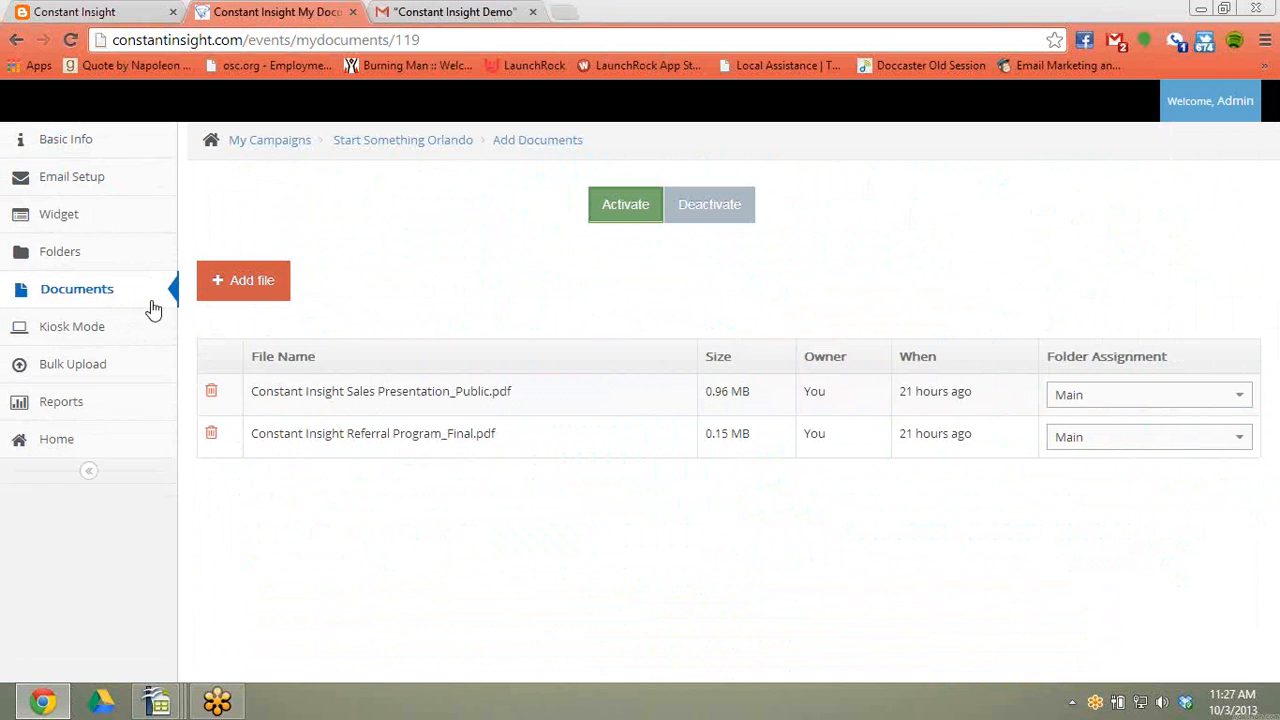
left_click(240, 285)
left_click(432, 320)
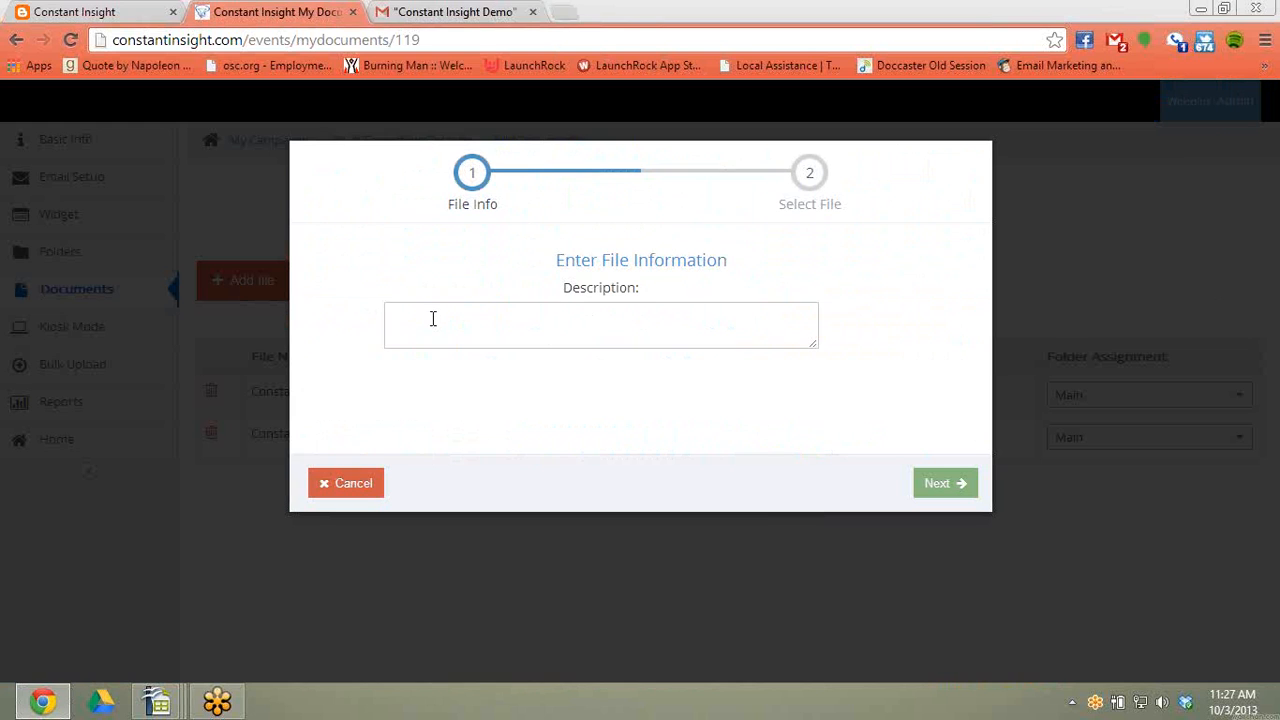
type("hkhk")
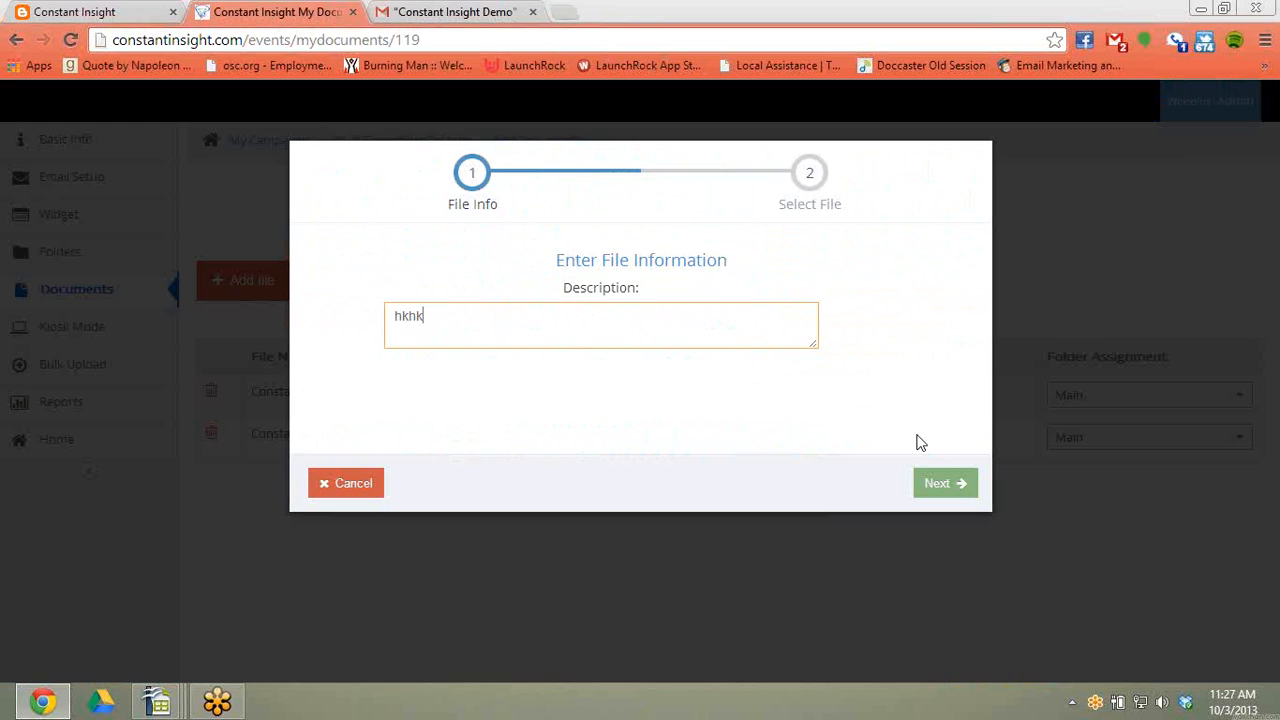
left_click(936, 483)
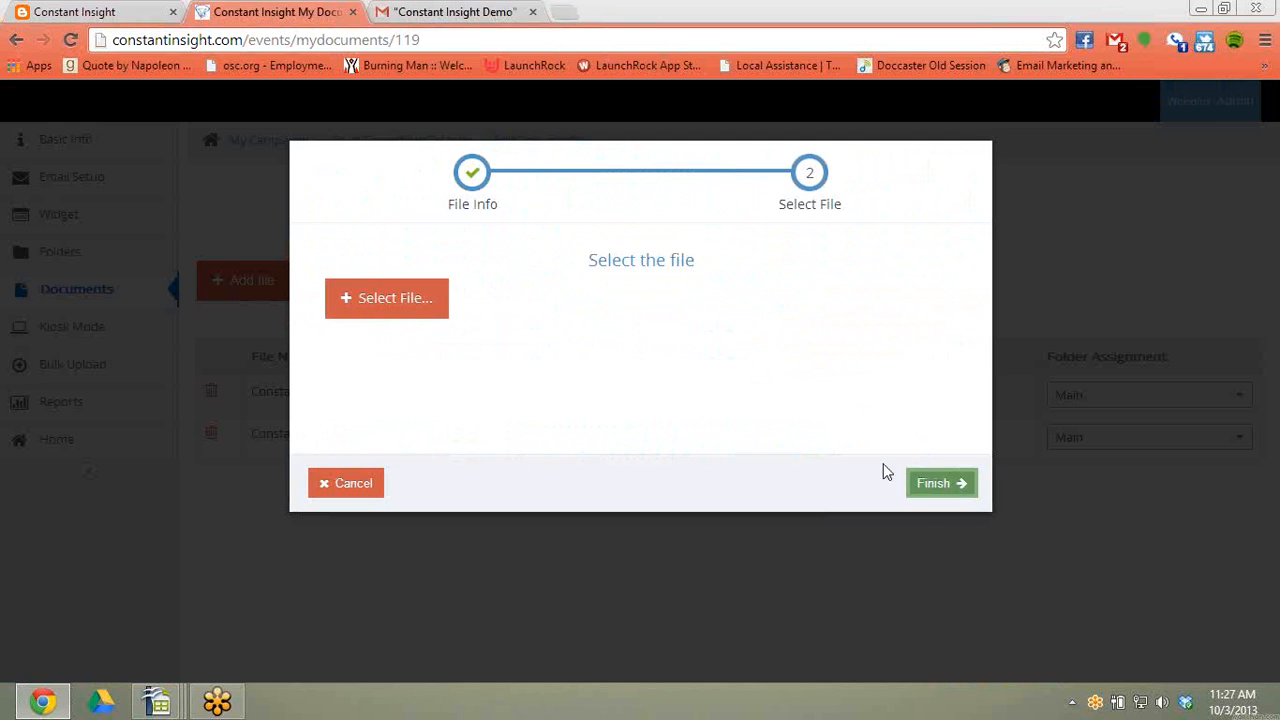
left_click(420, 294)
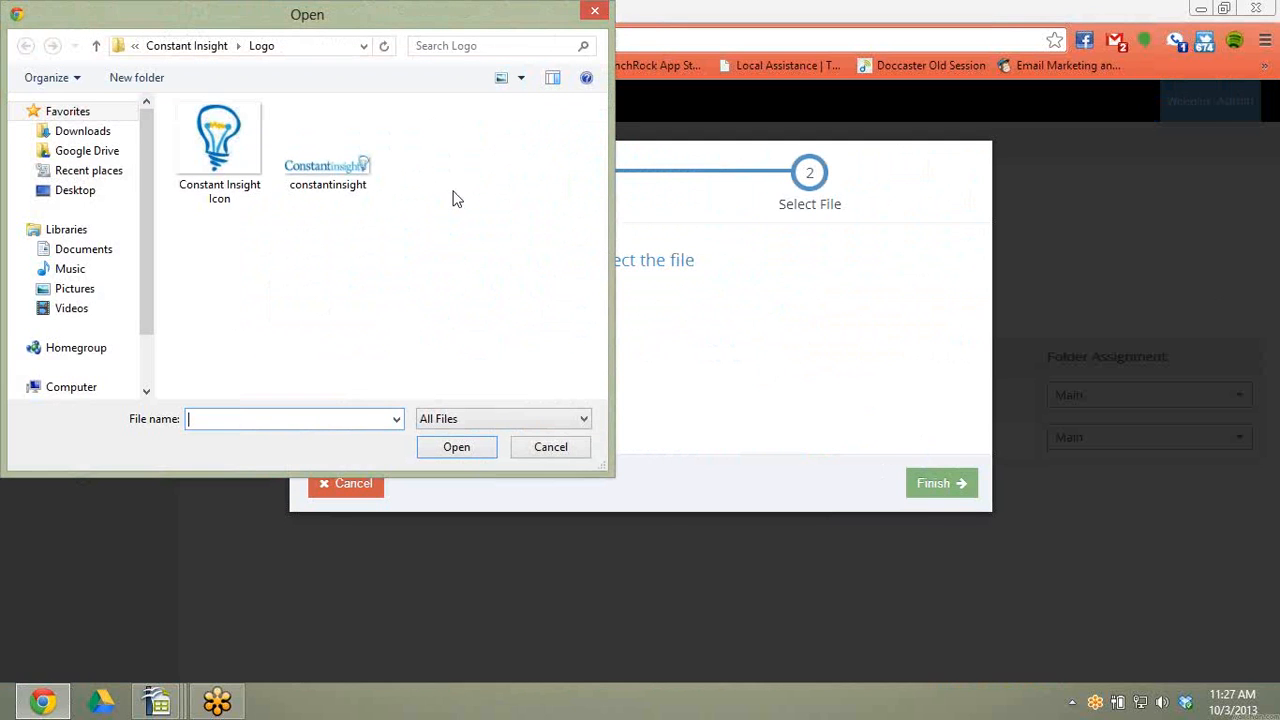
left_click(595, 11)
left_click(352, 487)
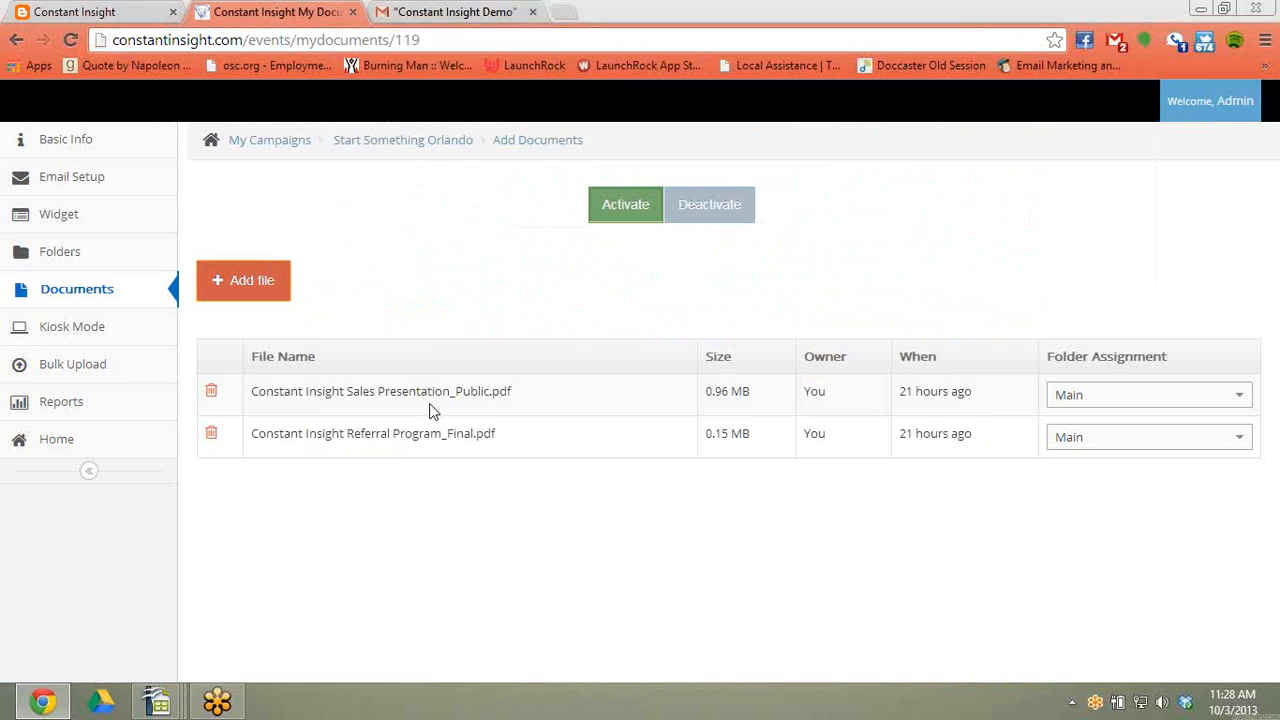
left_click(614, 228)
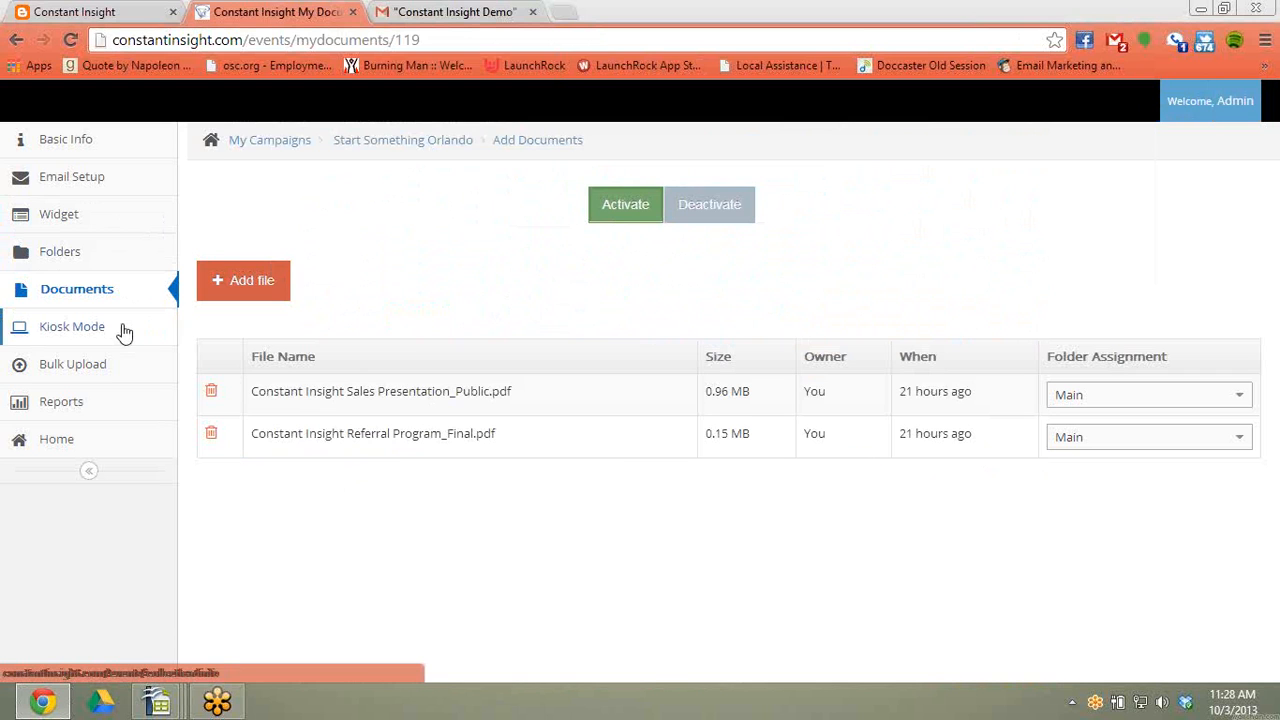
Step: Open the campaign's widget settings, check the form title, and select the embed code
left_click(104, 230)
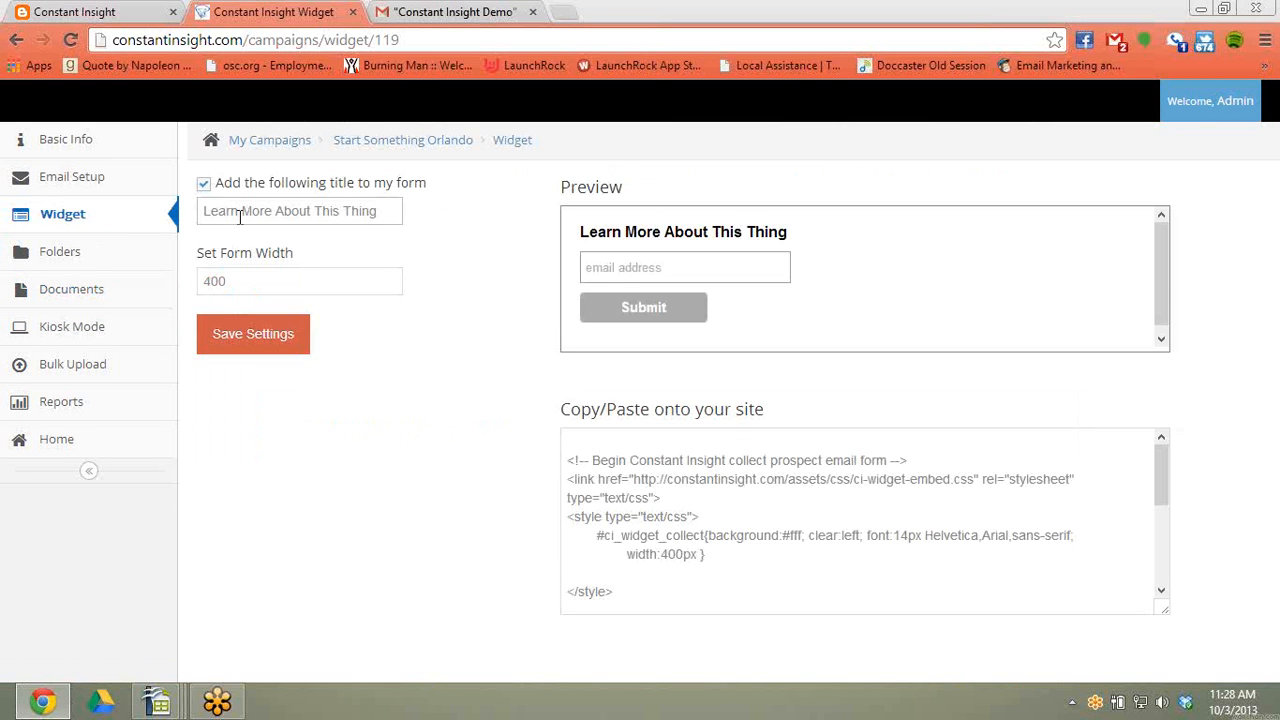
left_click(368, 213)
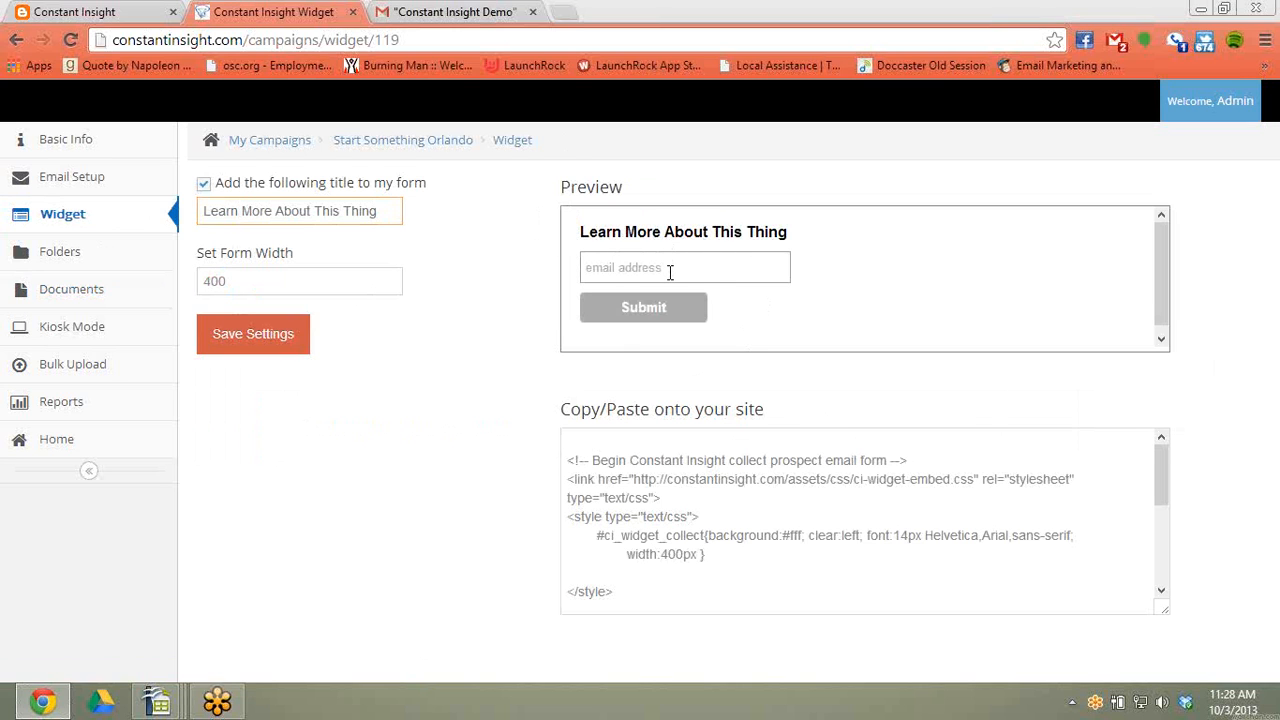
left_click(585, 468)
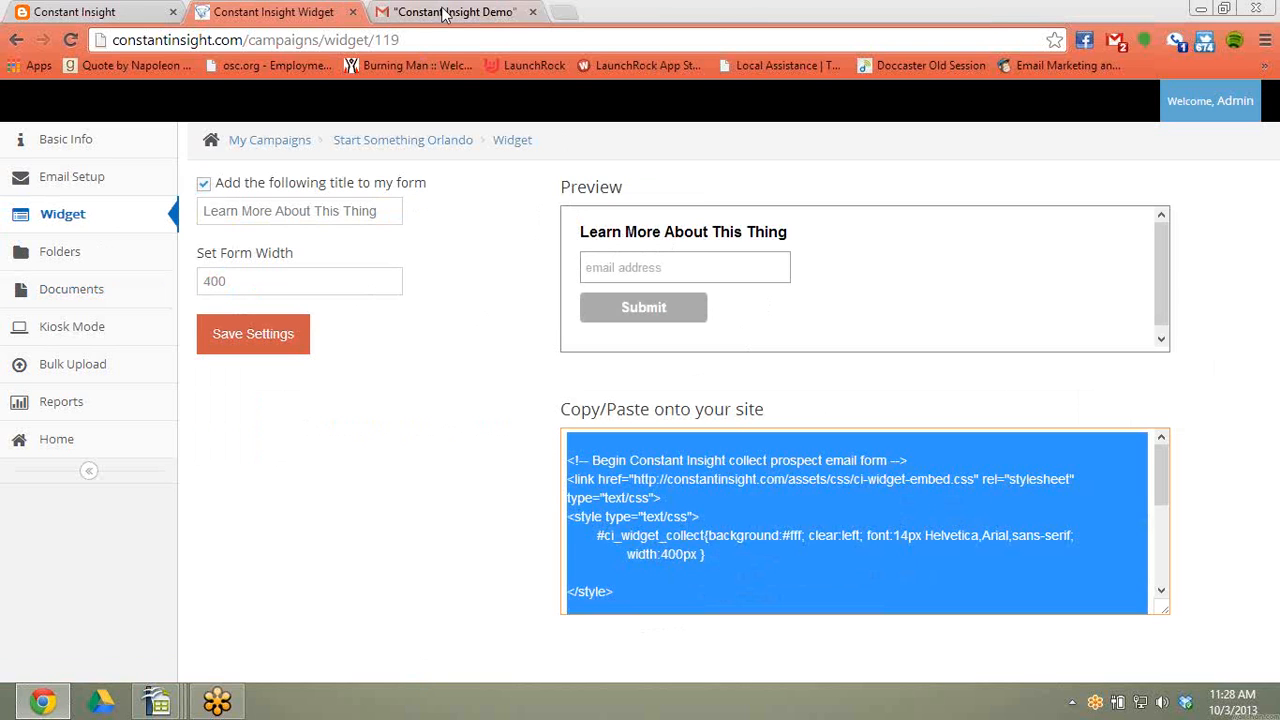
Step: Switch to the Constant Insight blog and enter "yy" in the email field of the embedded Request Agreement Now widget
left_click(115, 13)
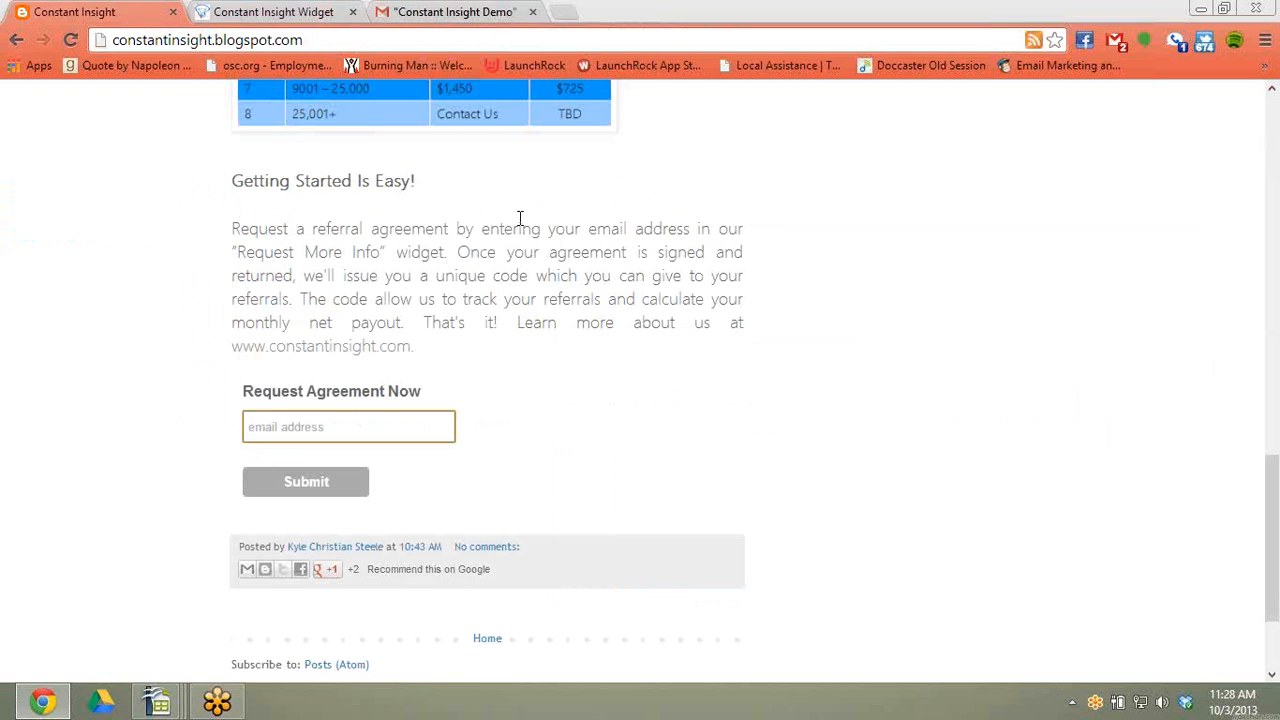
left_click(357, 424)
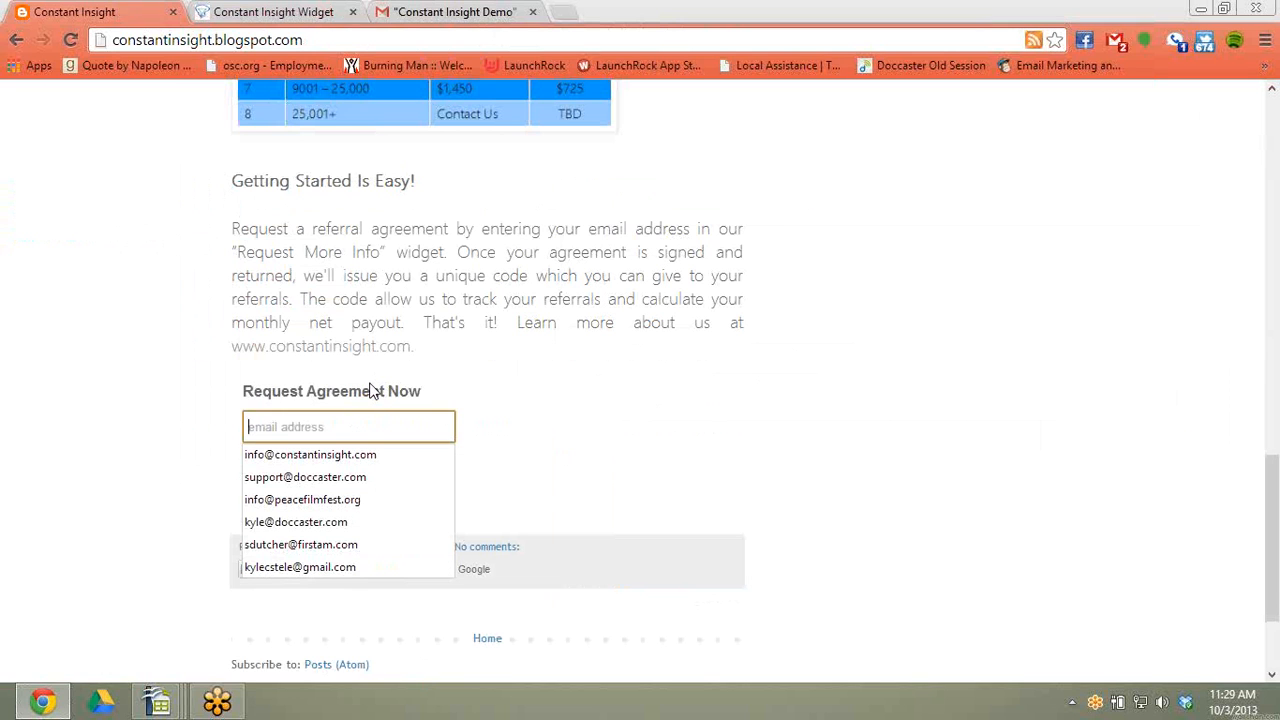
left_click(371, 391)
left_click(351, 430)
type("yy")
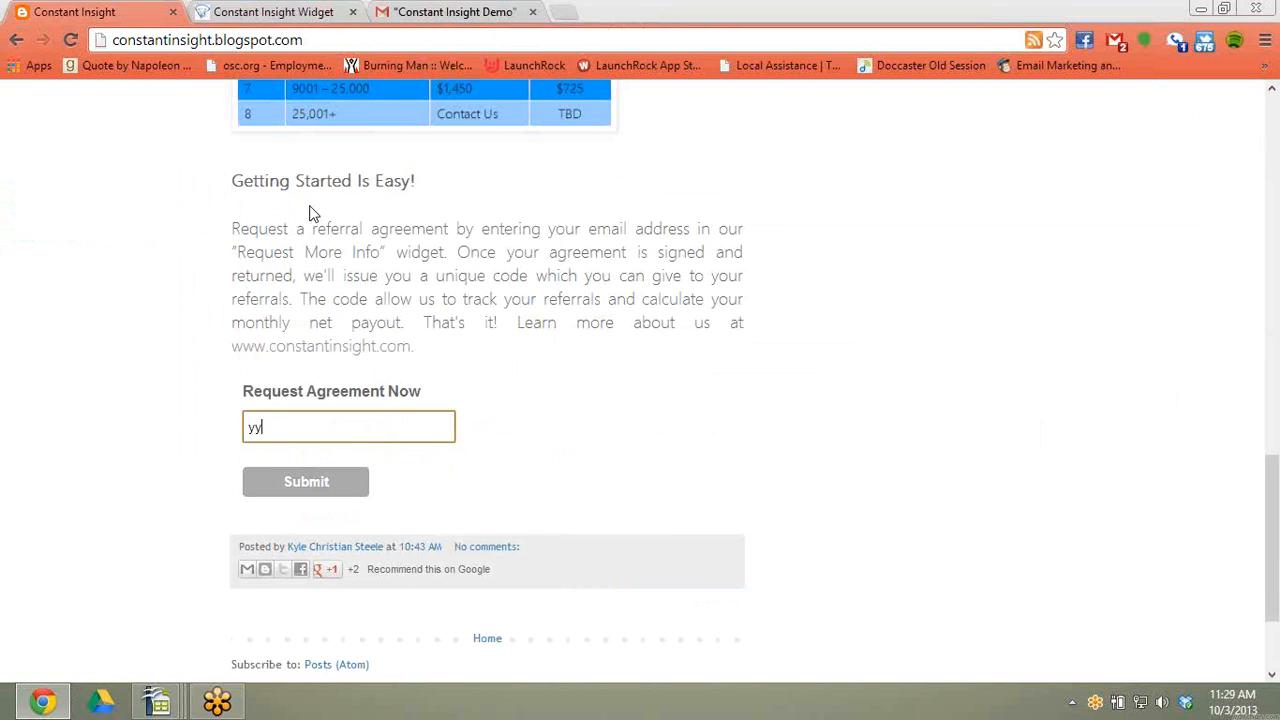
Step: Open kiosk mode for the Start Something Orlando campaign, try "asdf" in the prospect email field, and clear it
left_click(265, 11)
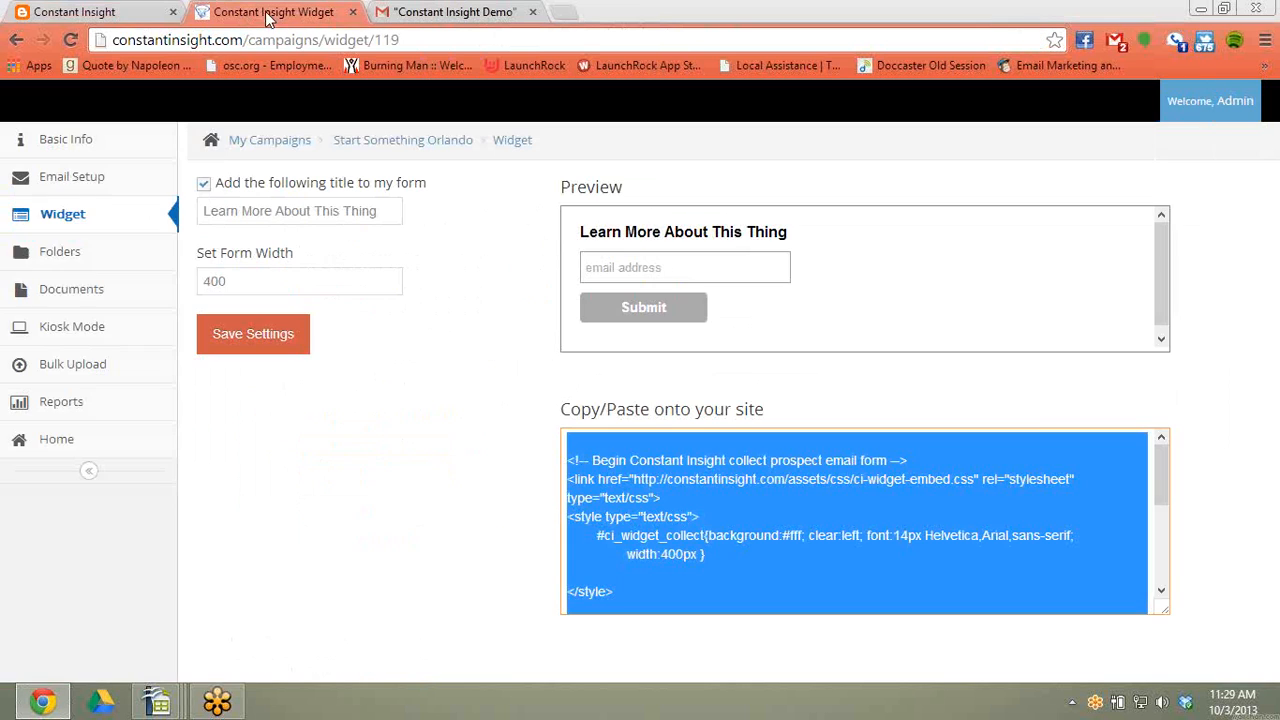
left_click(62, 336)
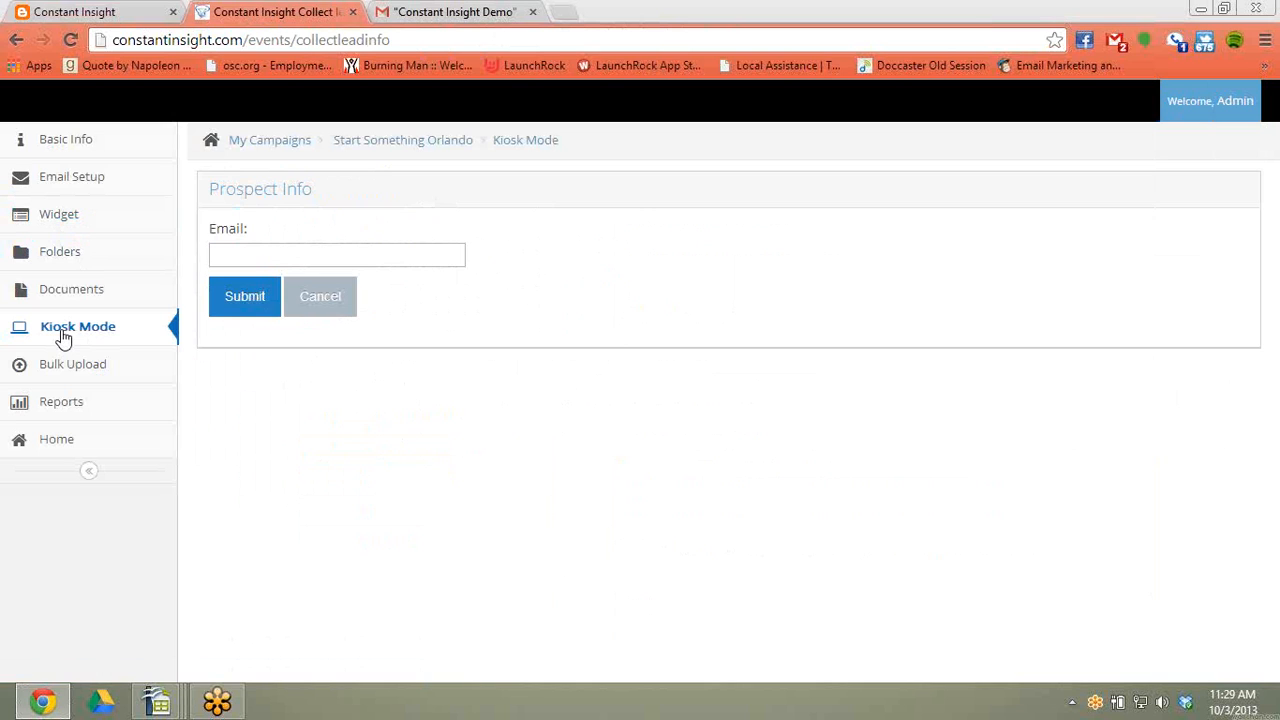
left_click(265, 250)
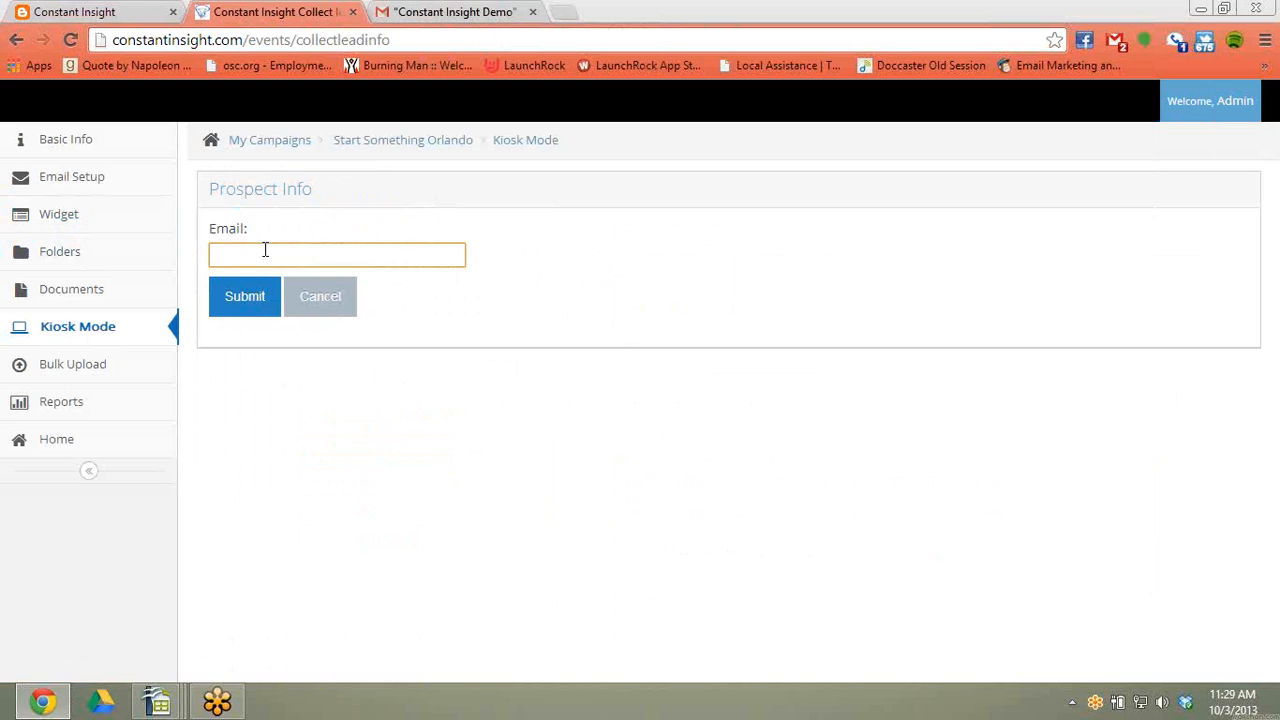
type("asdf")
key("BackSpace")
key("BackSpace")
key("BackSpace")
key("BackSpace")
Step: View the campaign's bulk upload page for .csv files and log out of the admin portal
left_click(84, 369)
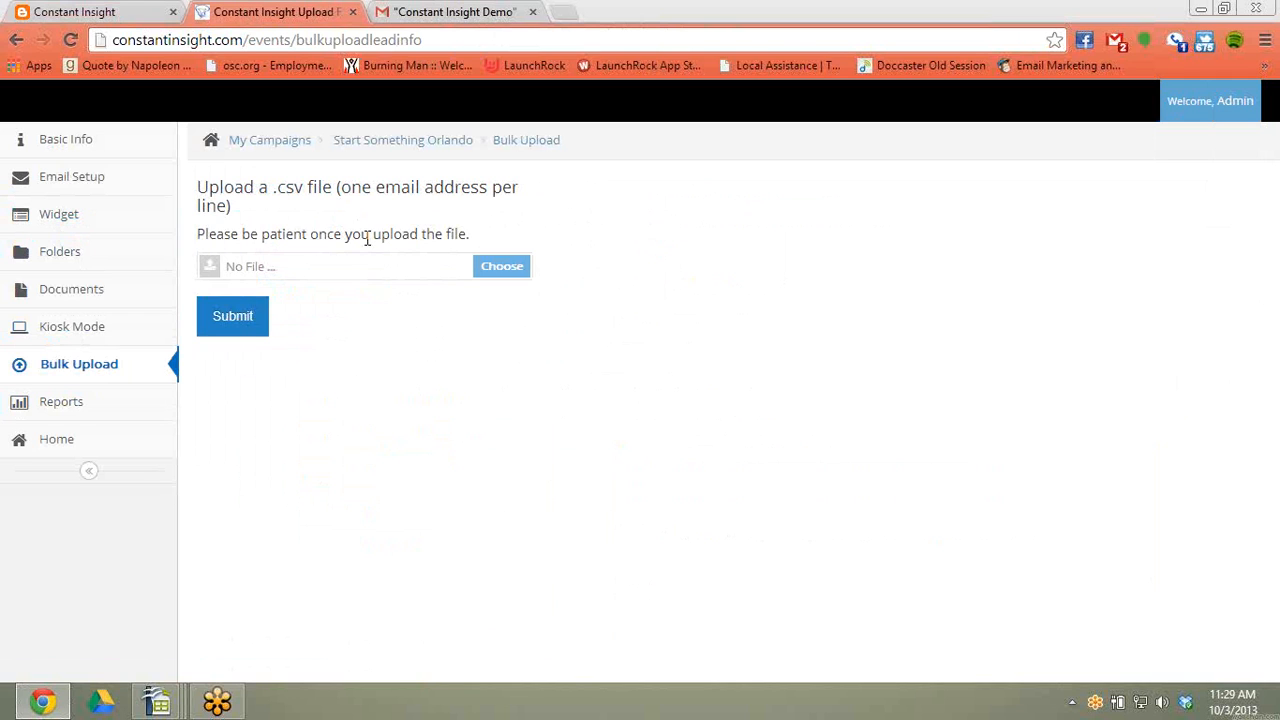
left_click(1192, 112)
left_click(1159, 178)
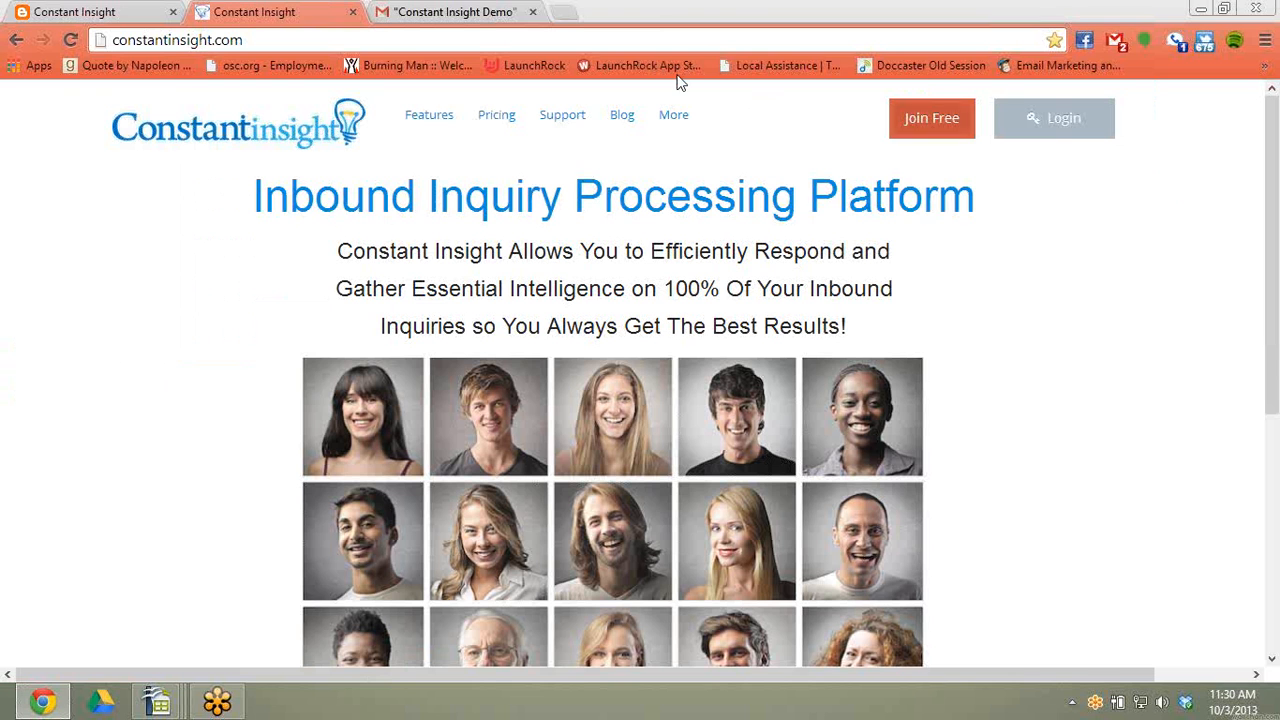
Step: Switch to Gmail, open the Requested Information email from ConstantInsight, and read its branded message down to the document descriptions
left_click(466, 16)
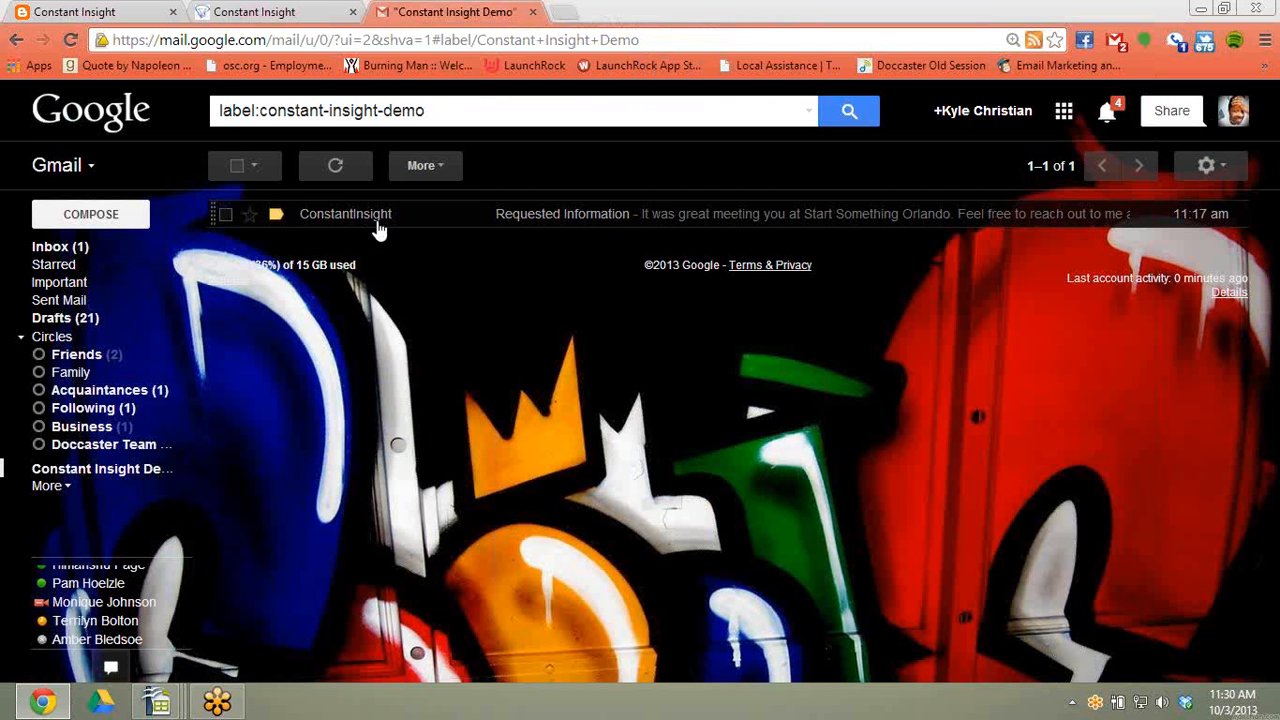
mouse_move(378, 229)
left_click(617, 229)
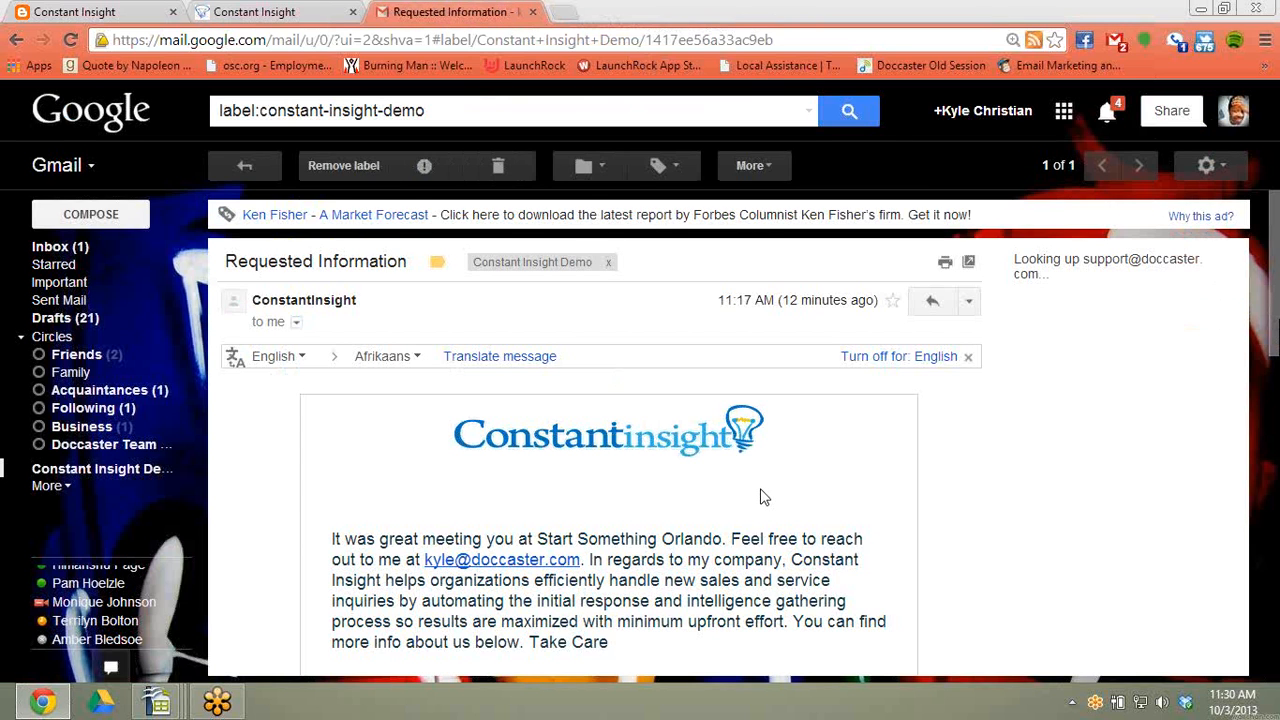
scroll(760, 497, "down", 2)
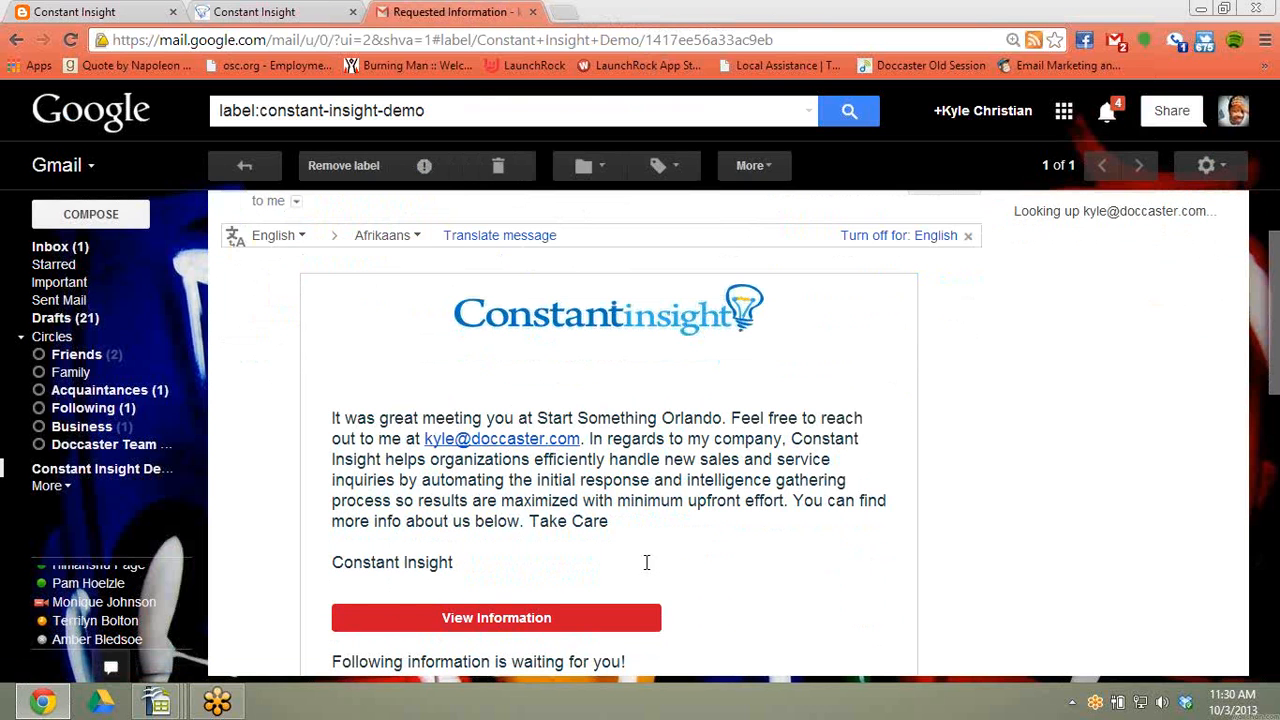
scroll(728, 560, "down", 1)
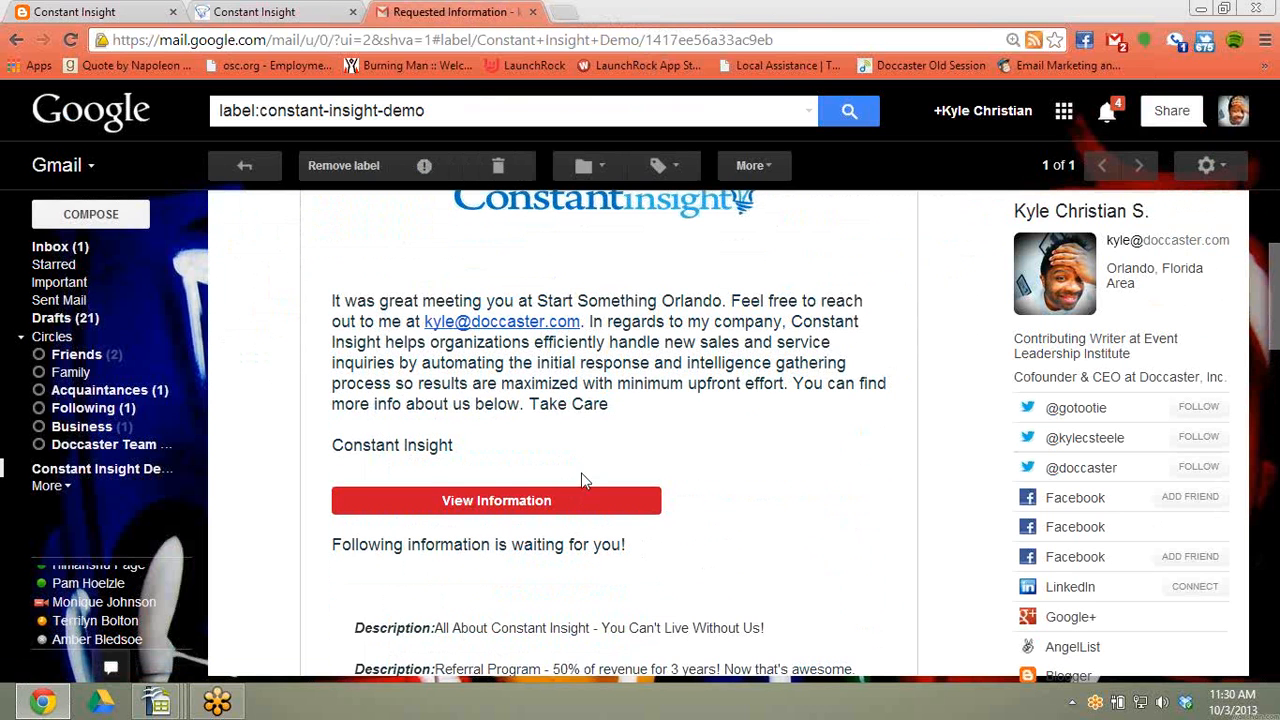
Step: Follow the email's View Information link, download Constant Insight Sales Presentation_Public.pdf, and return to its content page
left_click(508, 506)
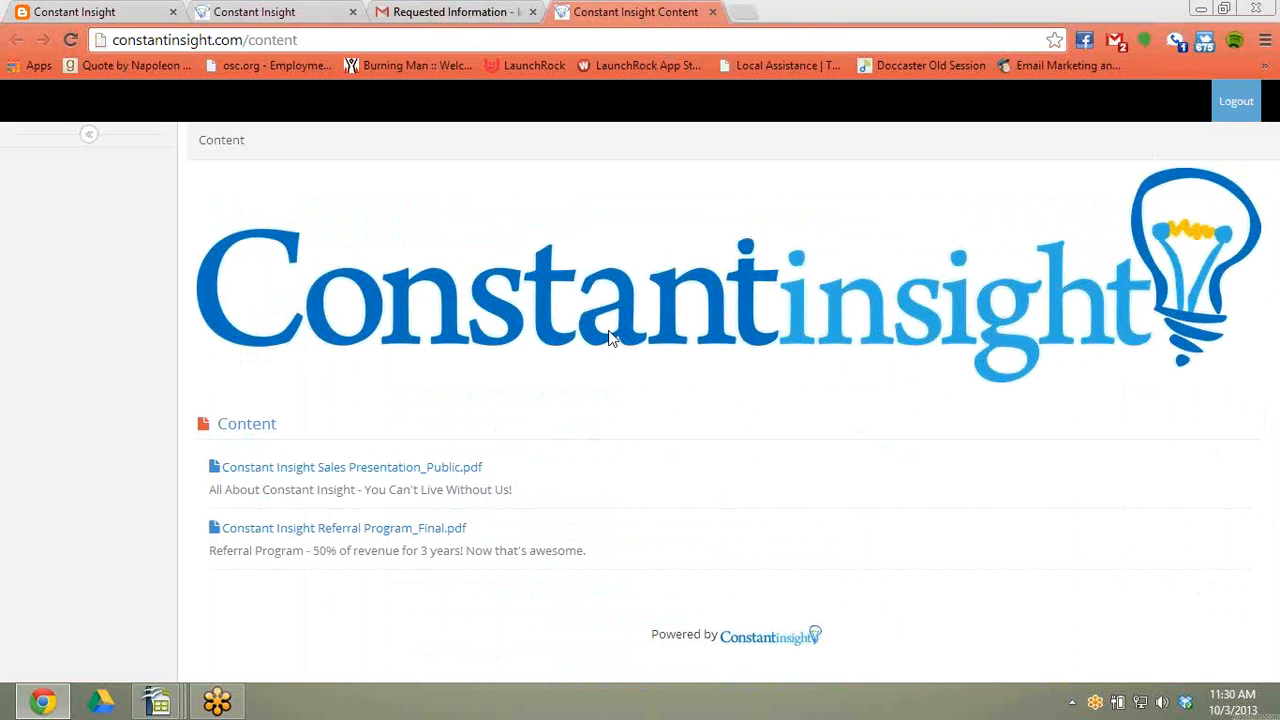
left_click(343, 478)
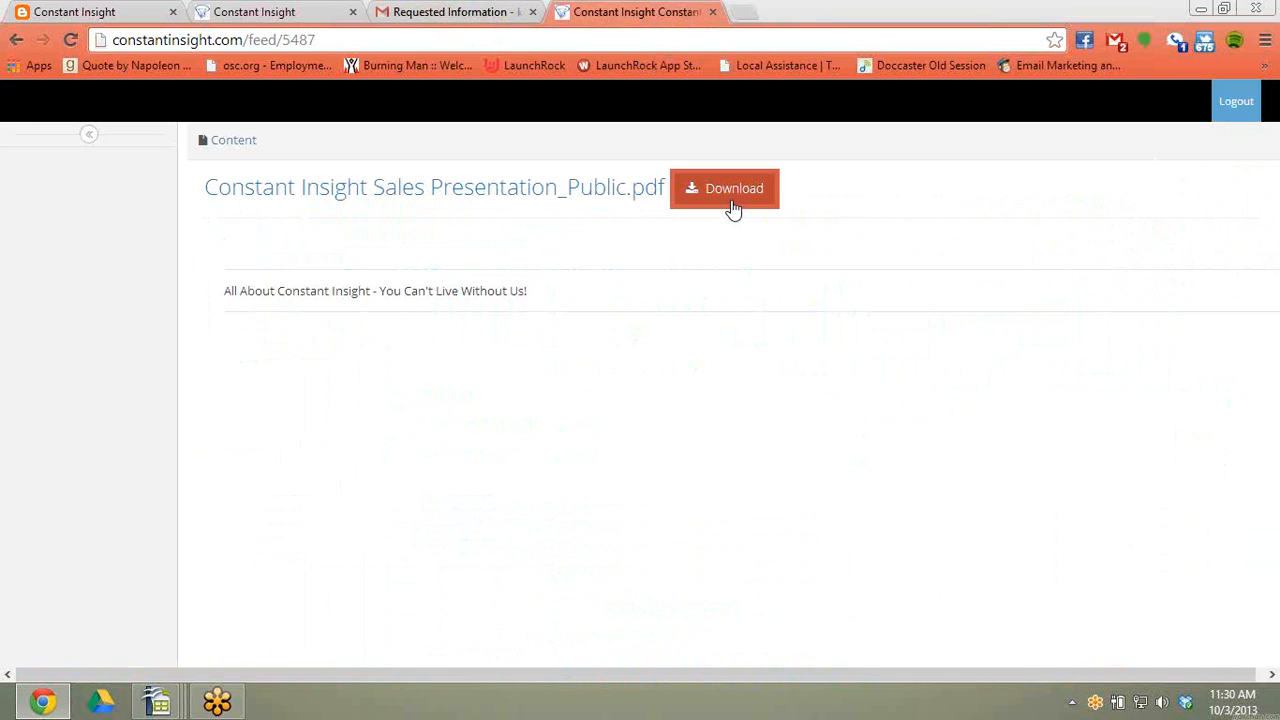
left_click(731, 200)
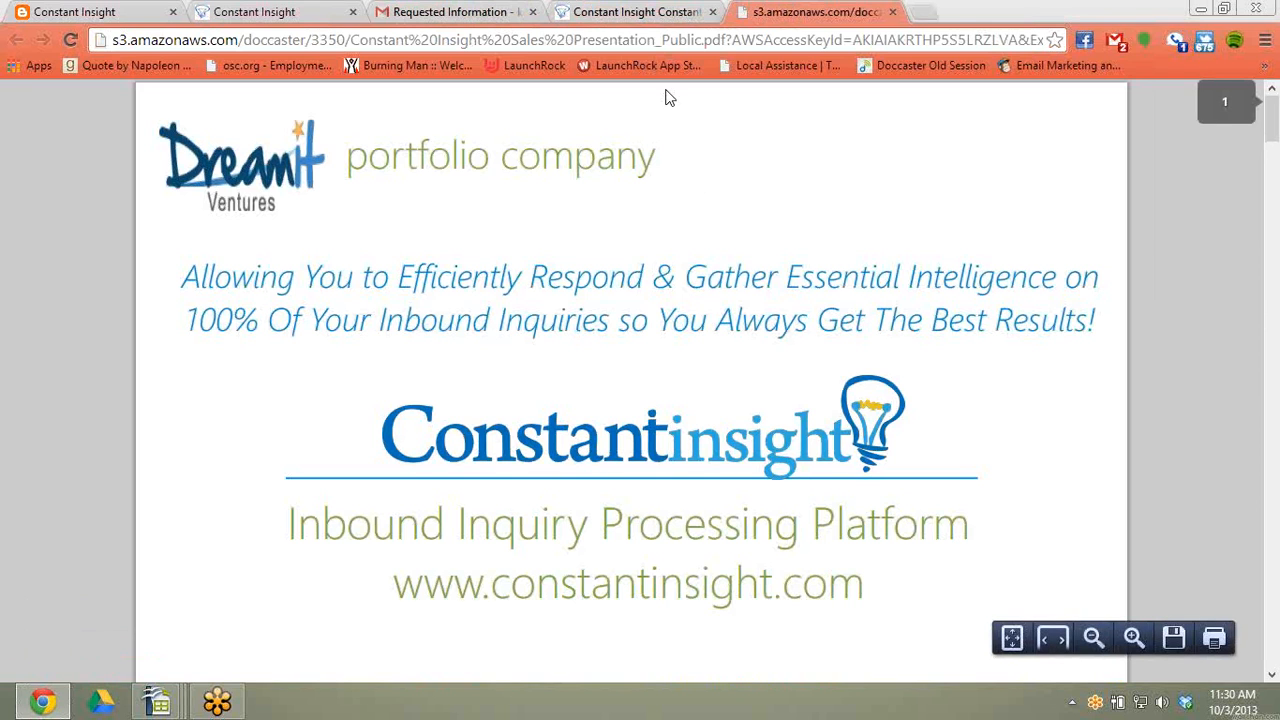
left_click(638, 14)
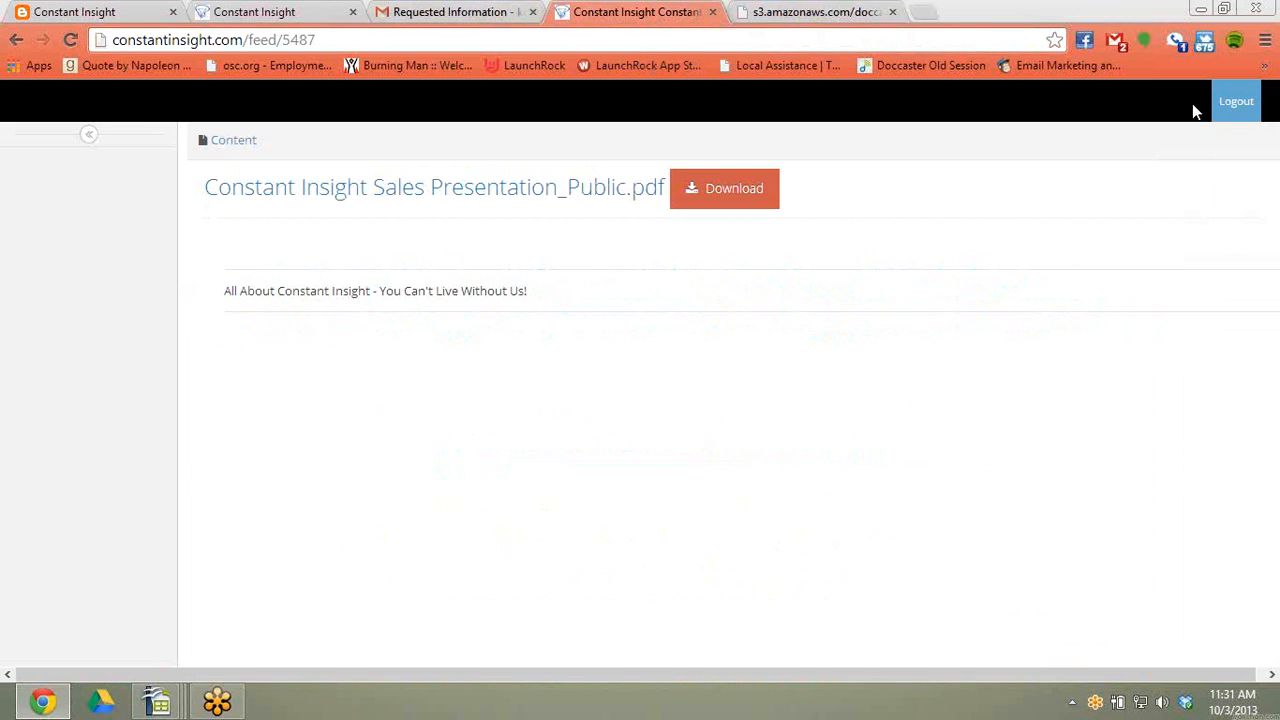
Step: Log out of the prospect content page and log in to the admin portal with the support email and account password
left_click(1232, 114)
left_click(1196, 153)
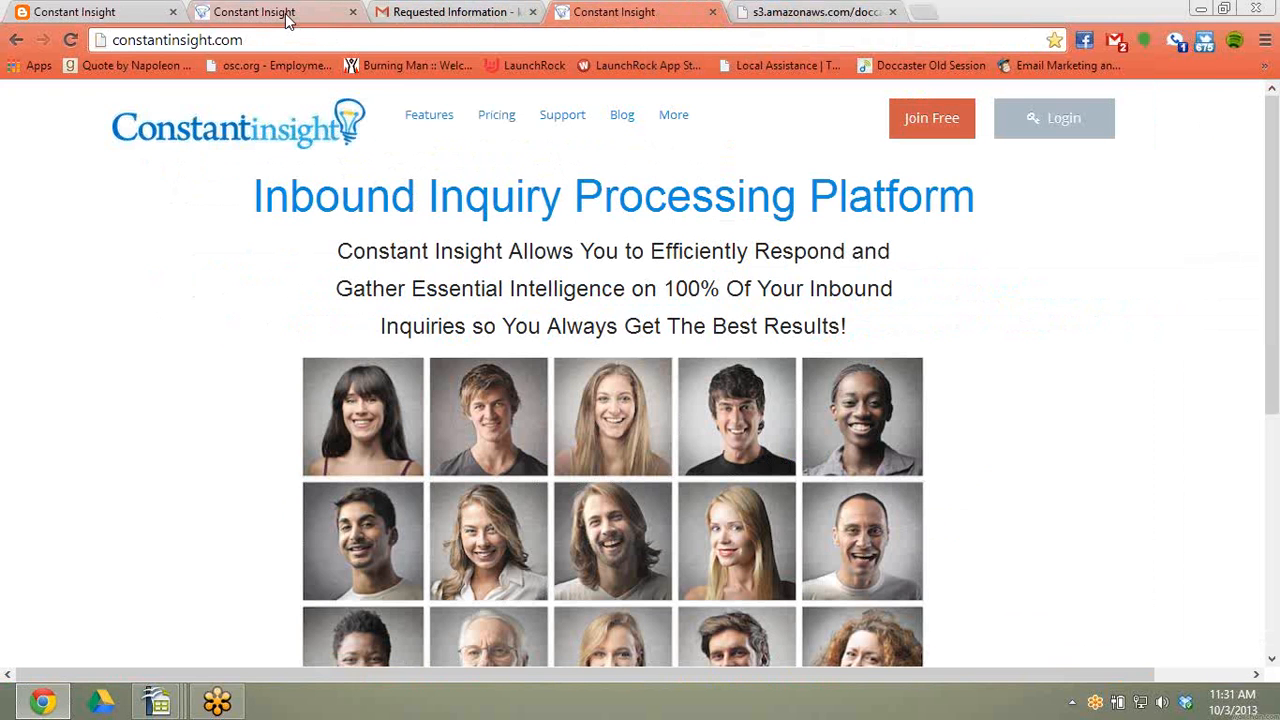
left_click(1040, 129)
left_click(593, 300)
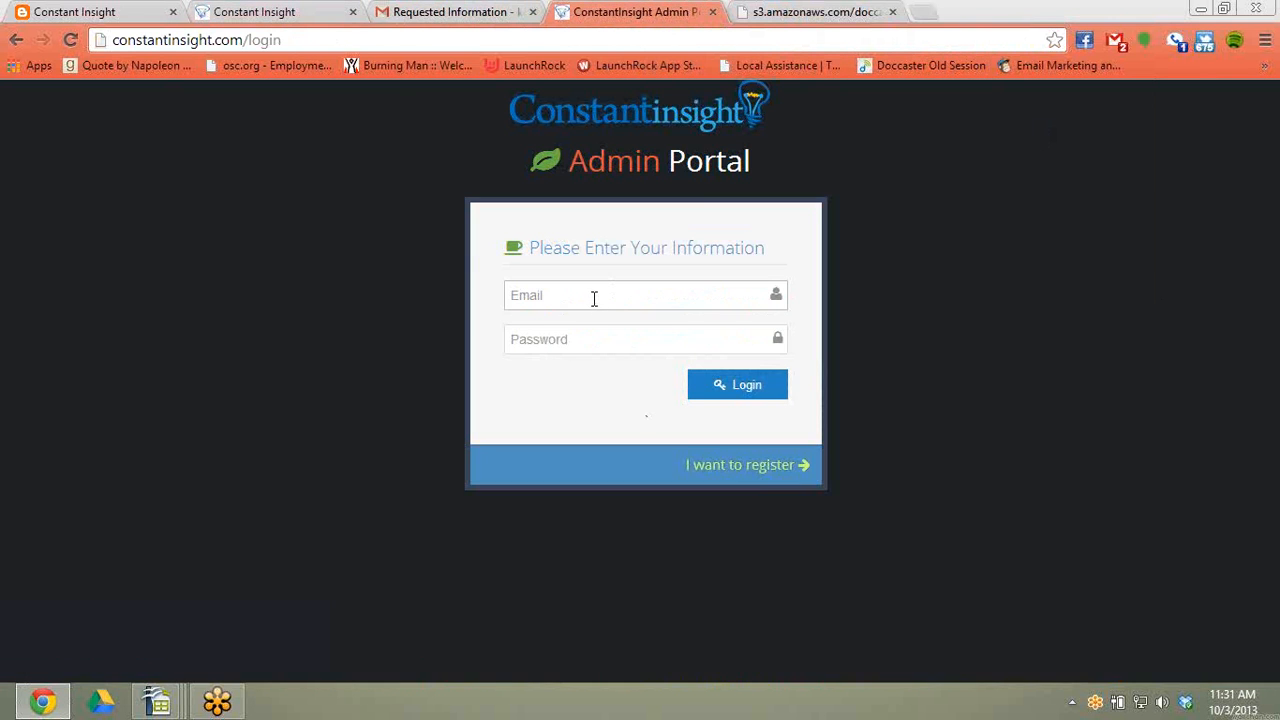
type("su")
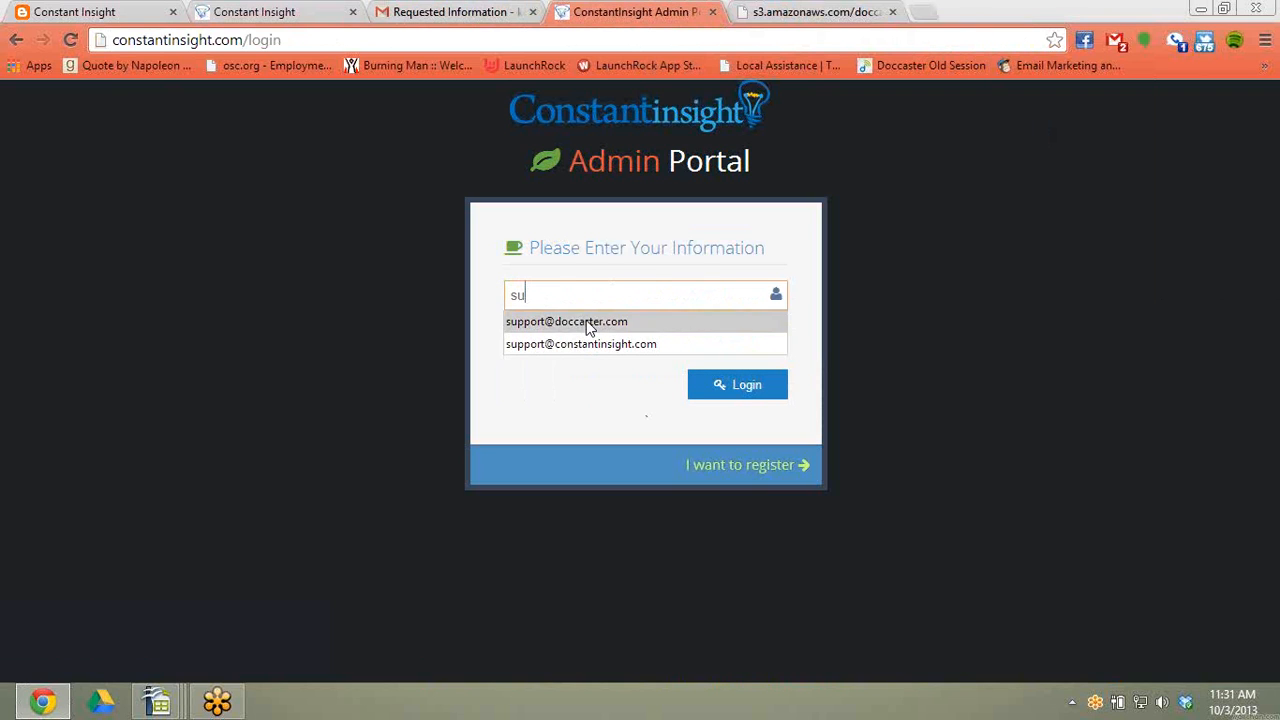
left_click(586, 321)
left_click(586, 342)
type("******")
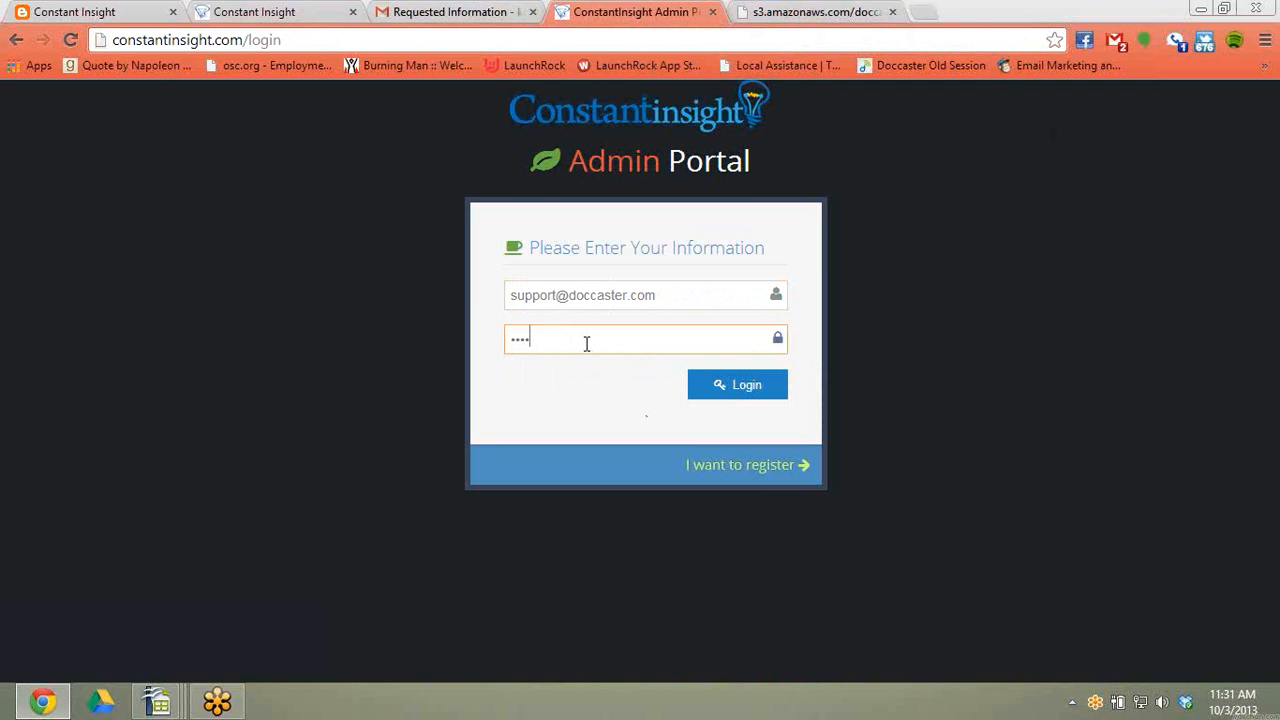
type("***")
left_click(736, 395)
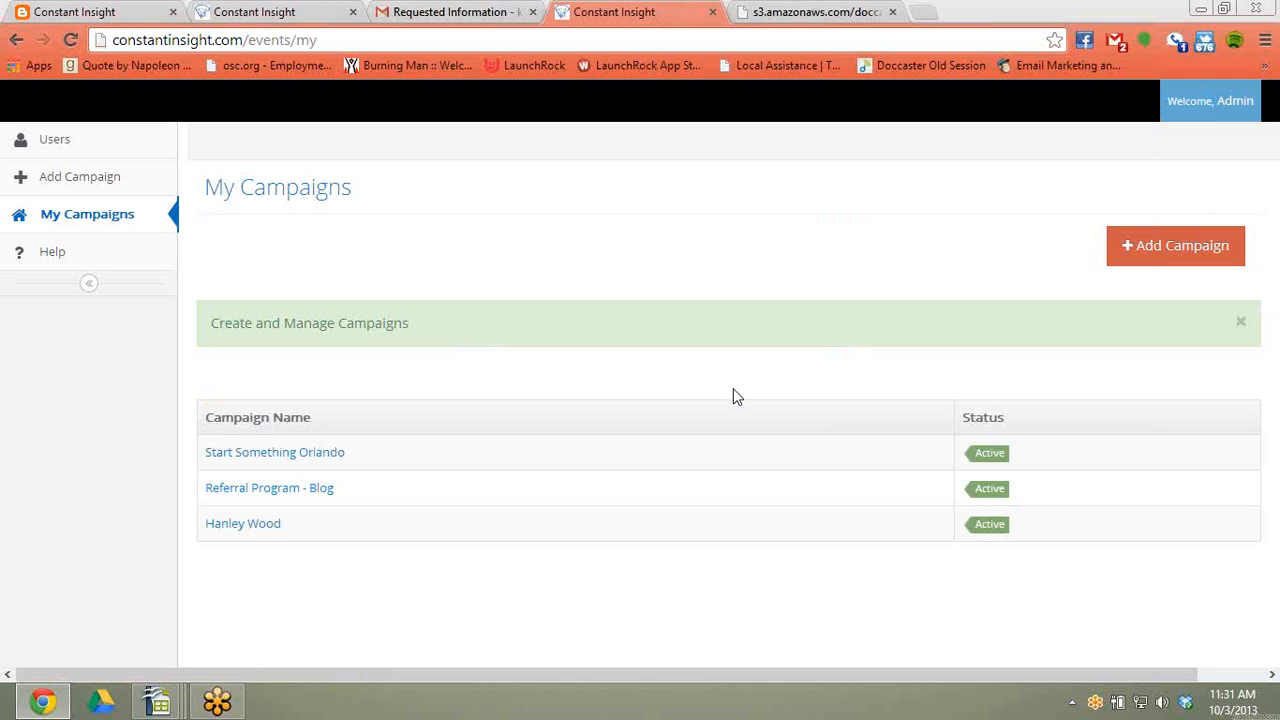
Step: Open the Start Something Orlando prospects report and examine the first prospect's actions, contact information, organizations, social profiles and photos
left_click(338, 456)
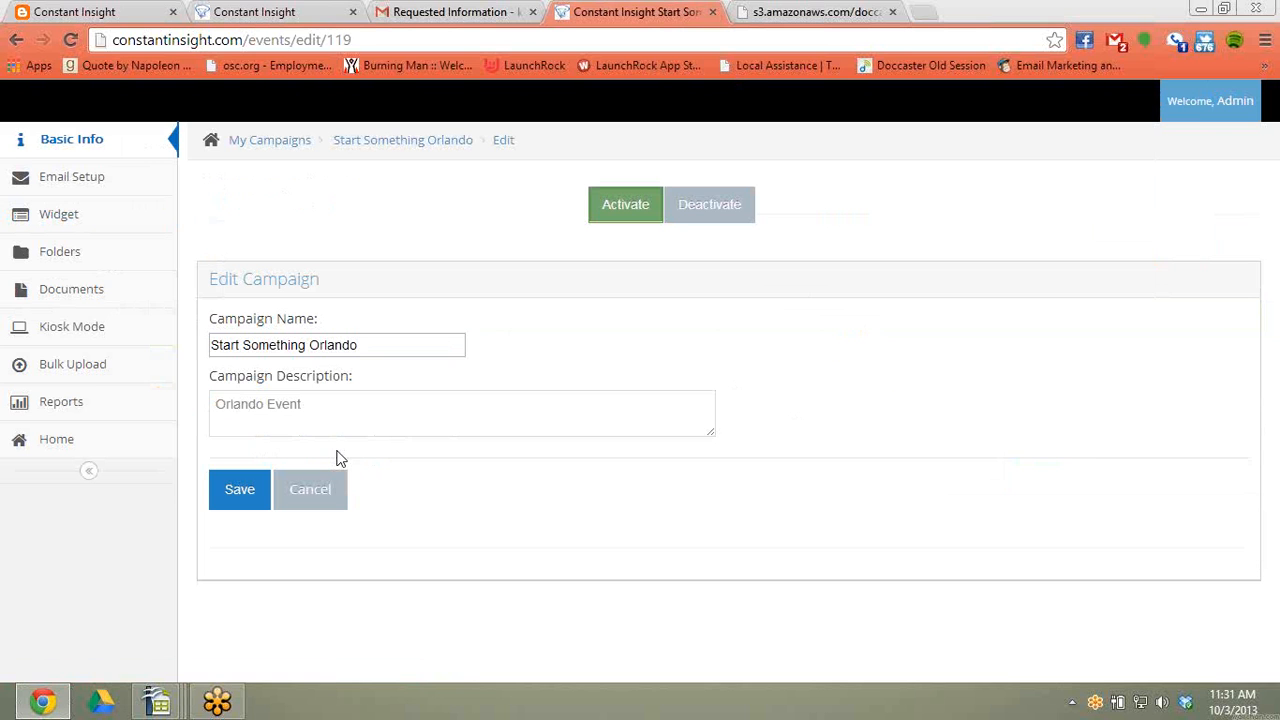
left_click(66, 406)
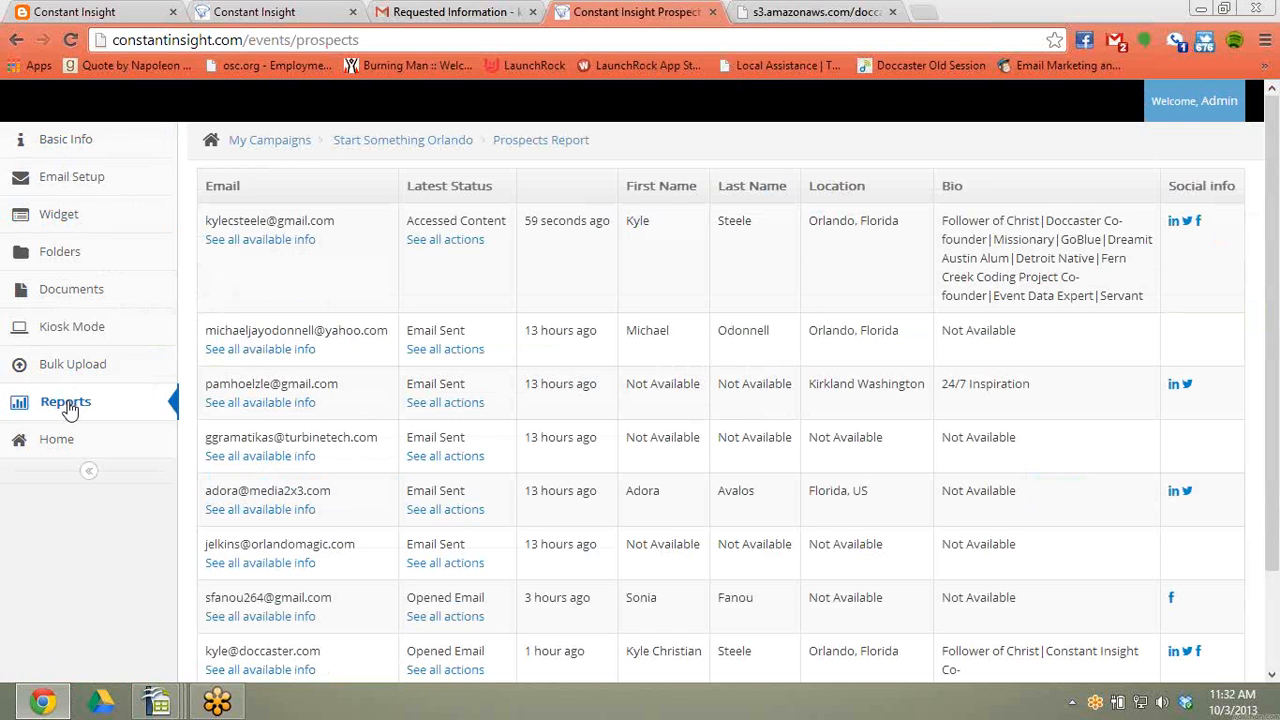
left_click(280, 243)
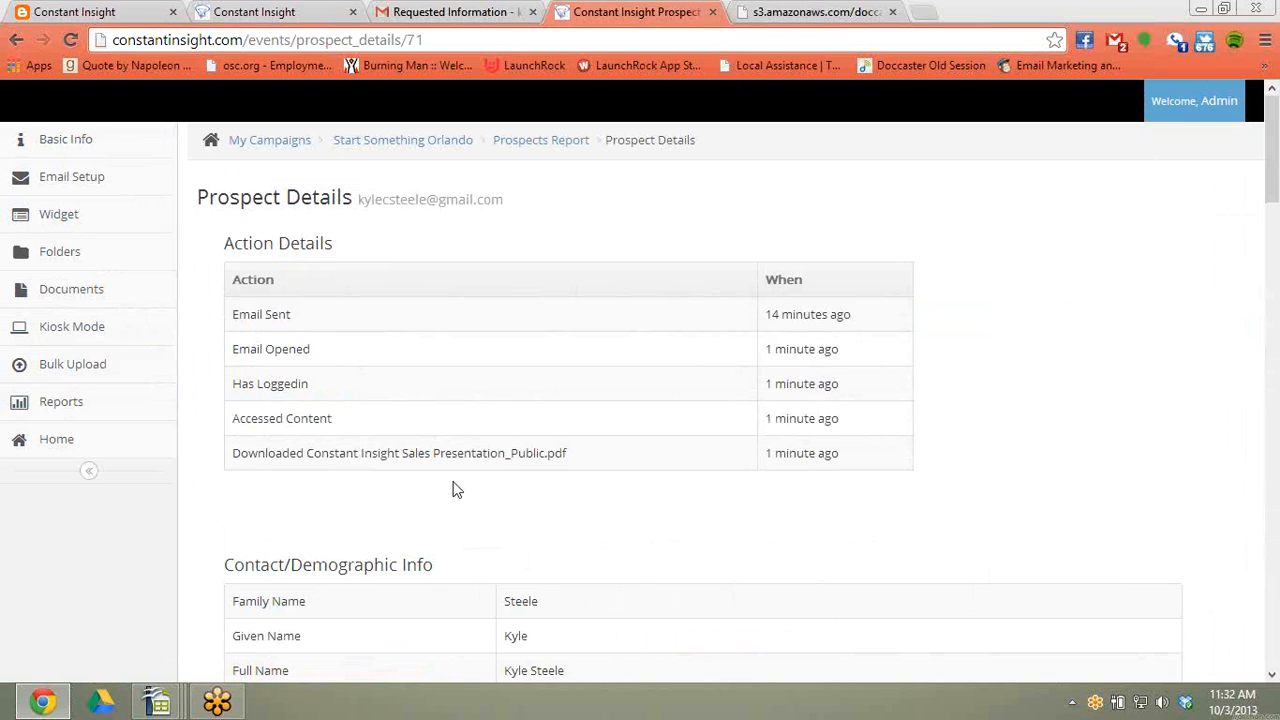
scroll(699, 509, "down", 5)
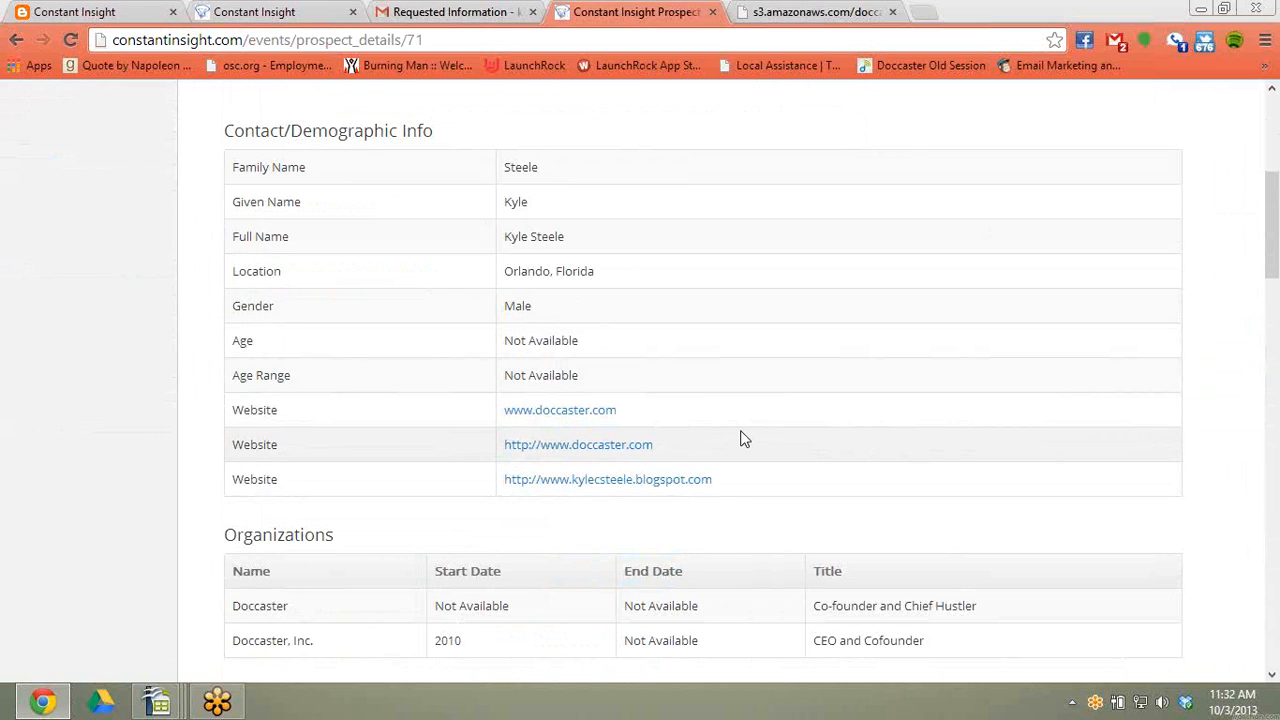
scroll(742, 427, "down", 2)
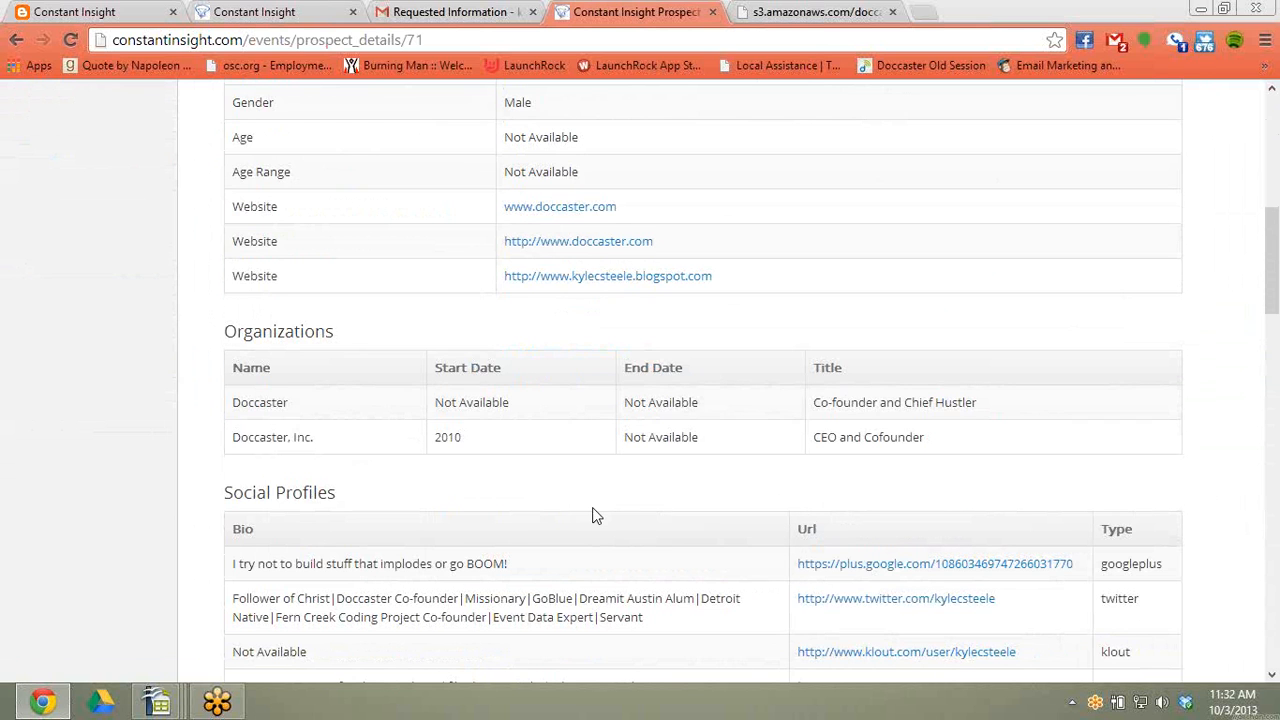
scroll(592, 515, "down", 3)
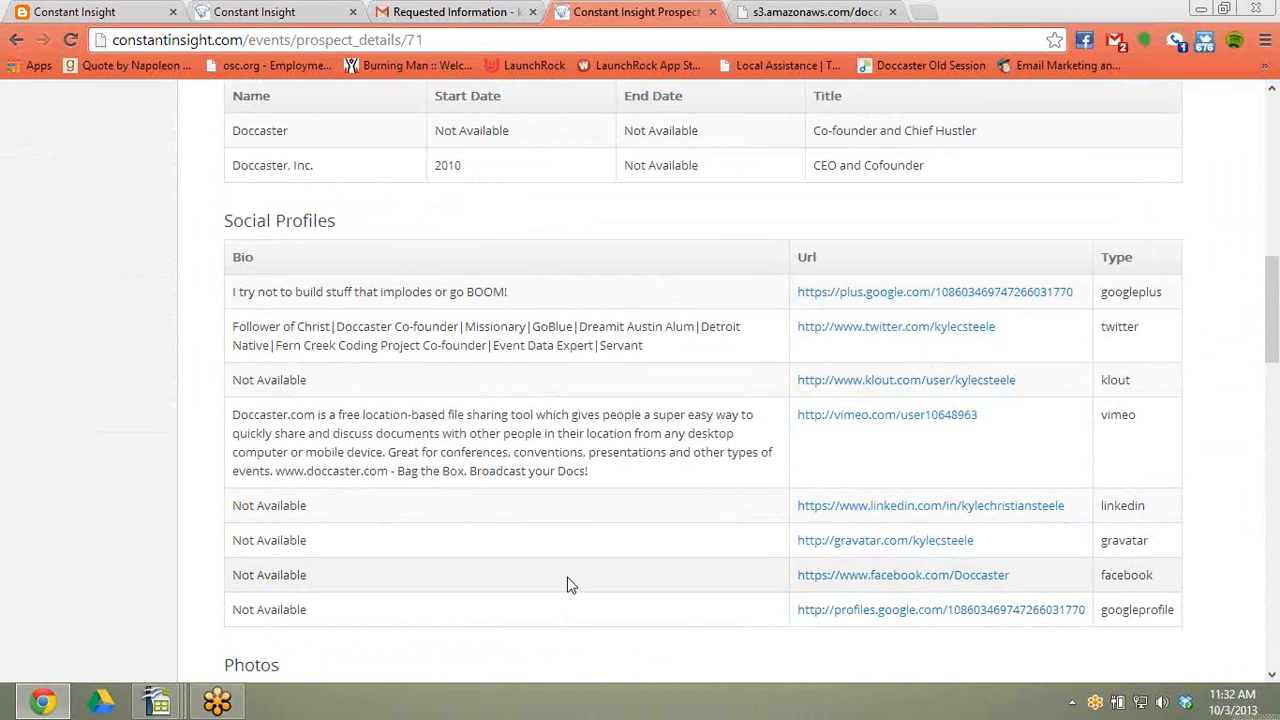
scroll(571, 562, "down", 3)
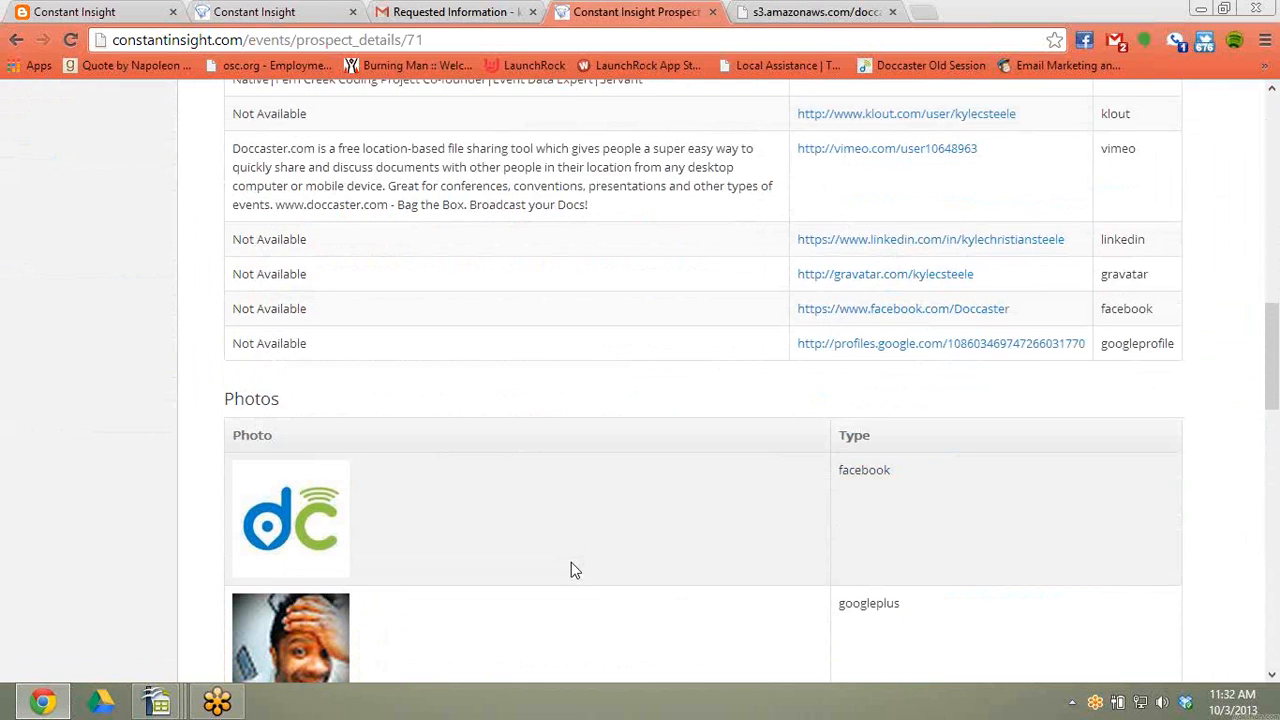
scroll(571, 563, "down", 4)
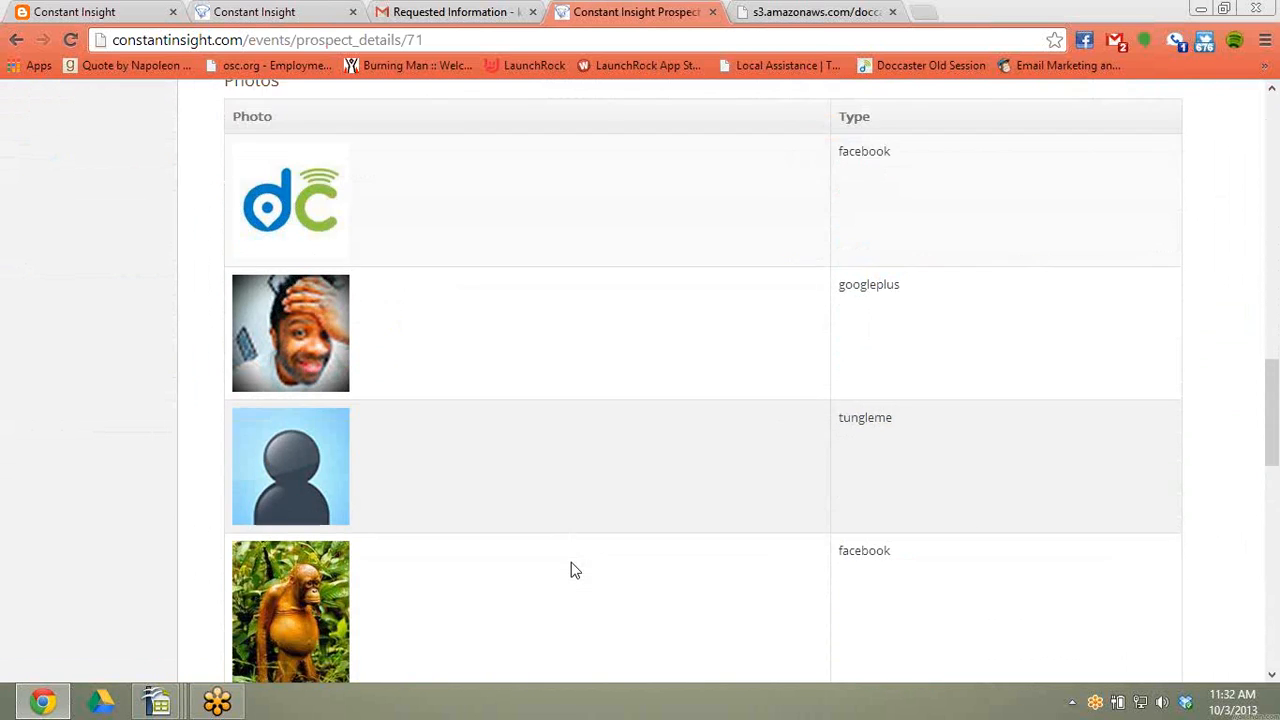